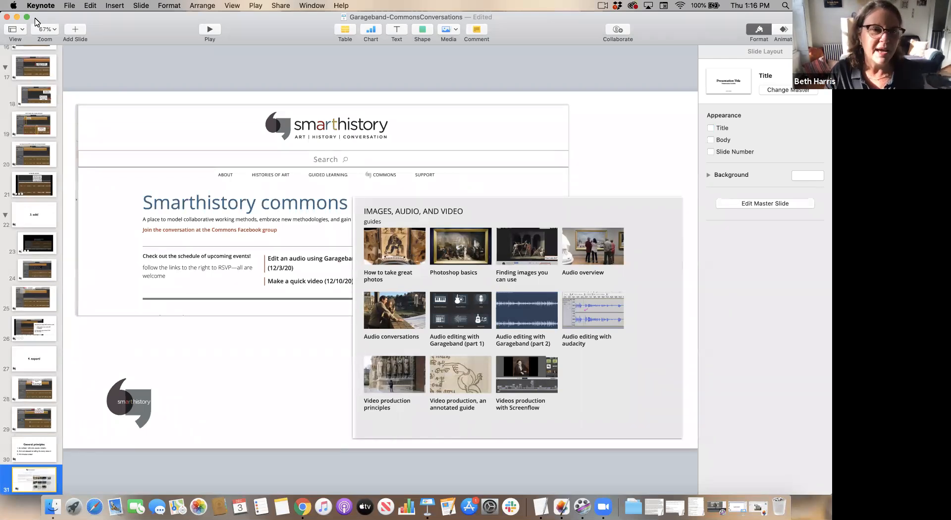
- Launch GarageBand through Spotlight search
click(785, 5)
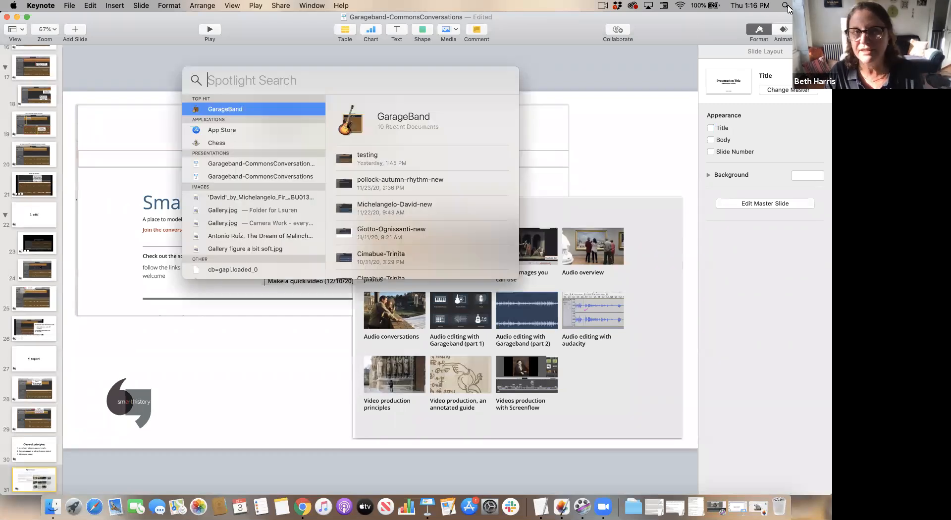
click(281, 105)
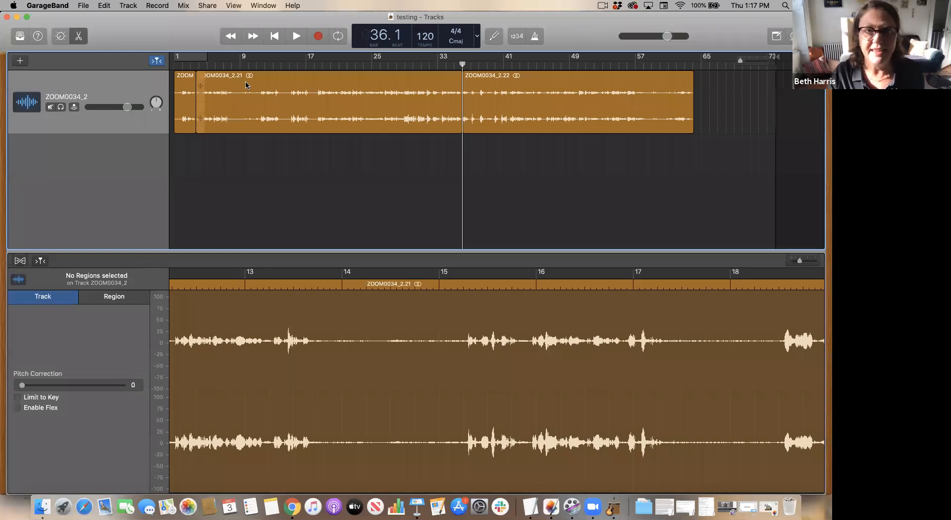
- Create a new Empty Project with a single Audio track for microphone or drag-in audio files
click(228, 87)
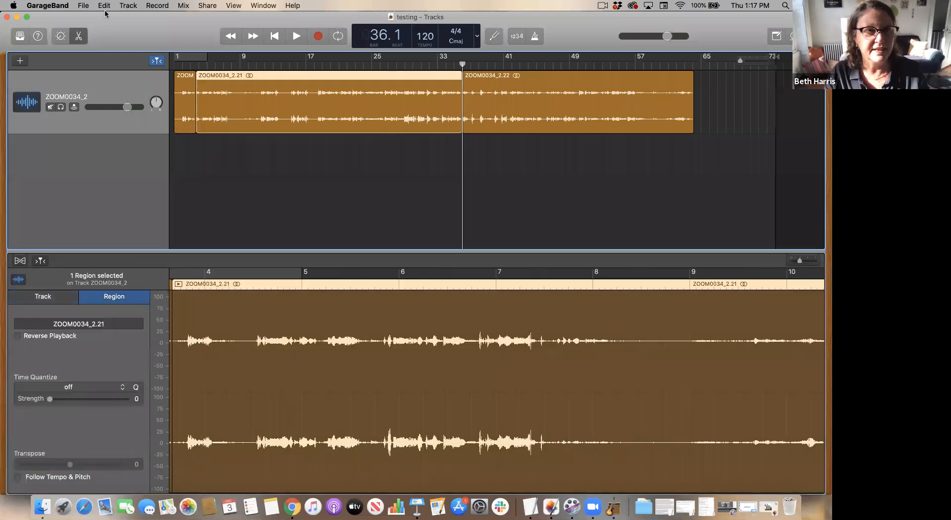
click(83, 5)
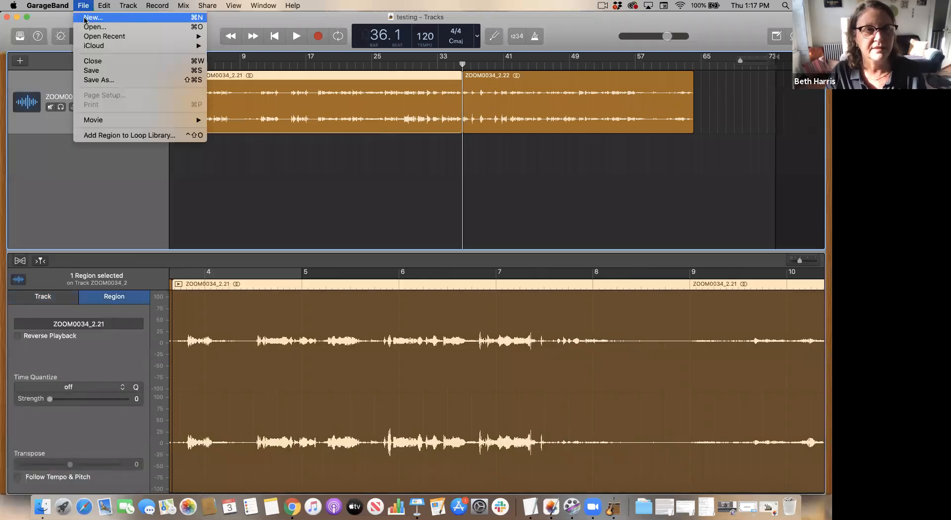
click(85, 18)
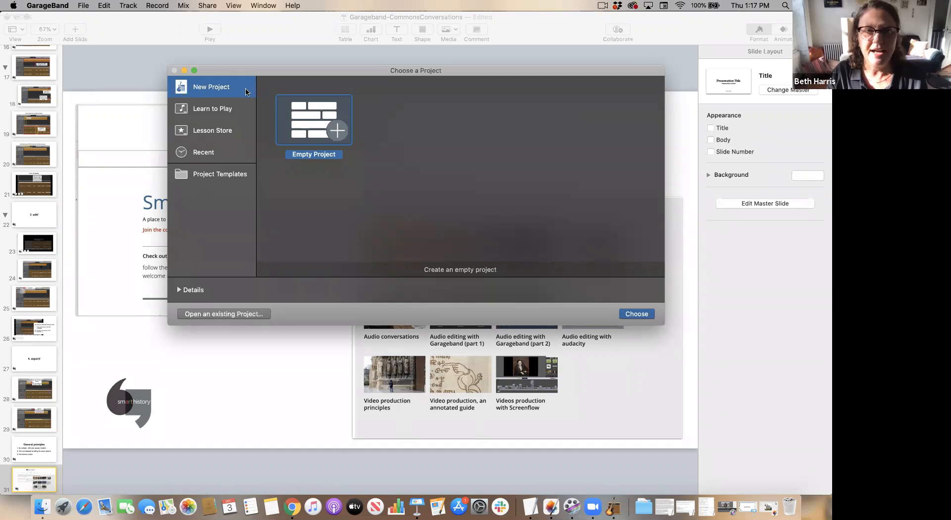
click(637, 314)
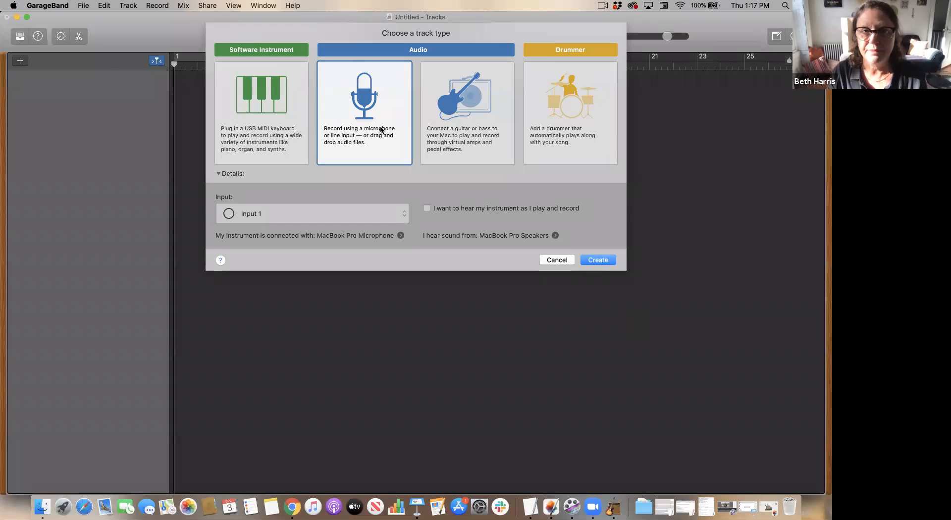
click(605, 261)
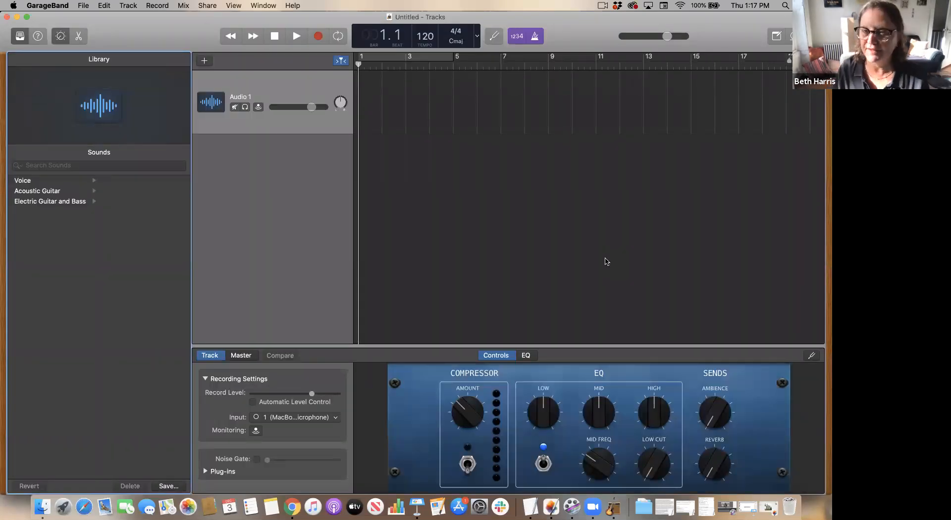
- Turn off the metronome and count-in, and switch the project display to show Time
click(541, 36)
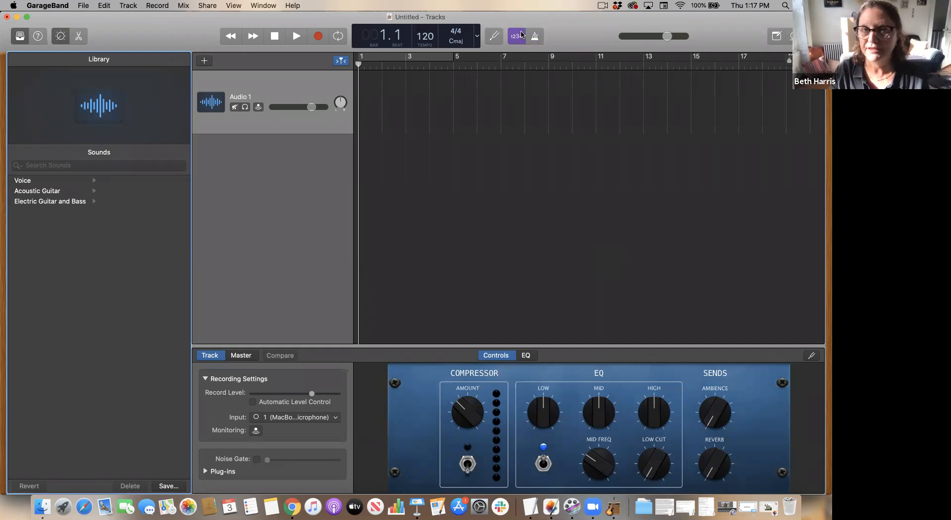
click(522, 35)
click(477, 36)
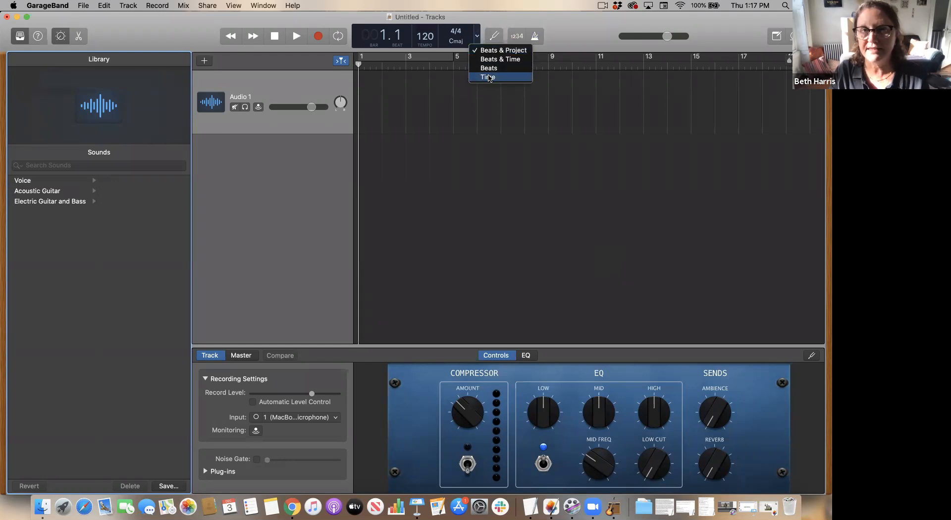
click(489, 77)
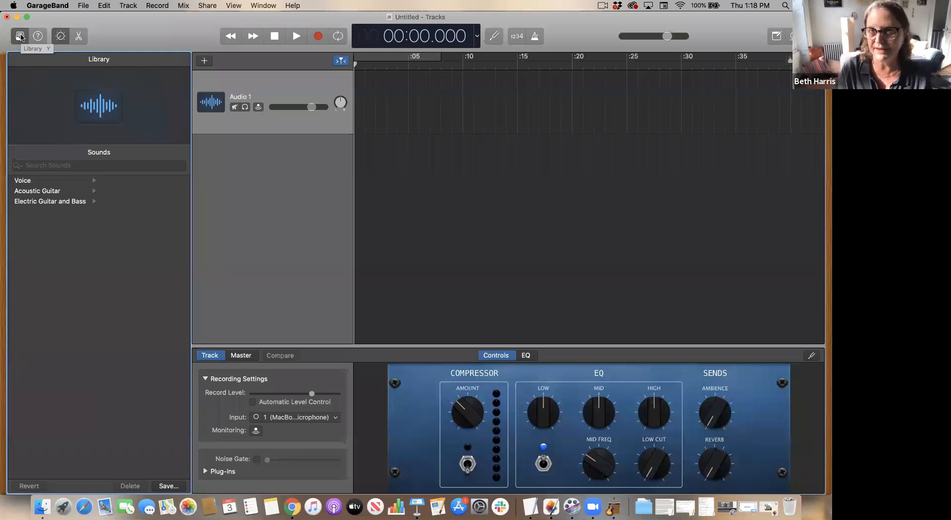
- Hide the Library and enlarge the lower track controls pane
click(20, 36)
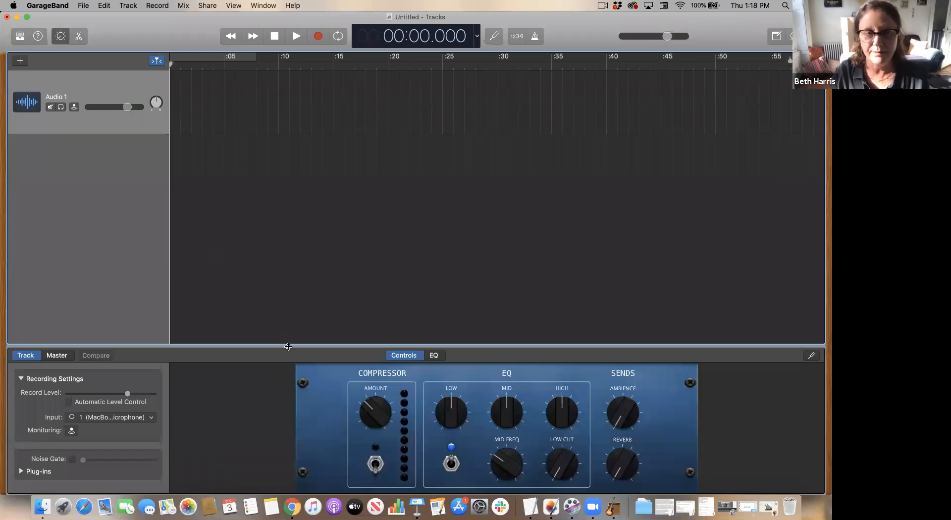
drag(287, 345, 284, 251)
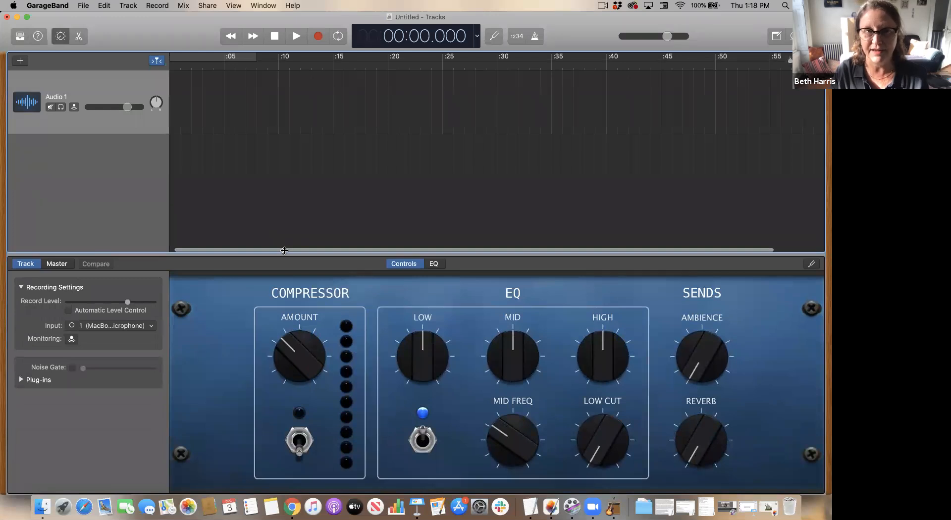
- Import 1.Giotto-Ognissanti.WAV from the Desktop onto the audio track and close the Finder window
click(49, 503)
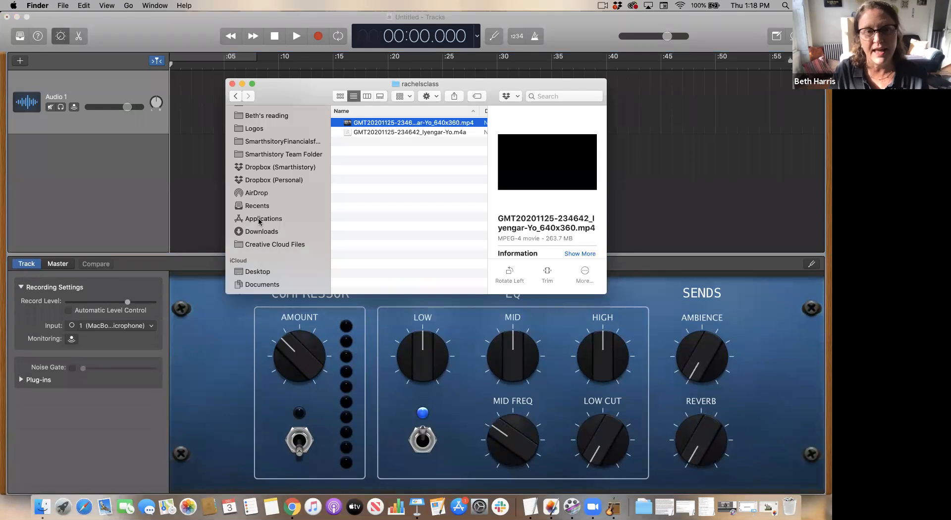
click(266, 274)
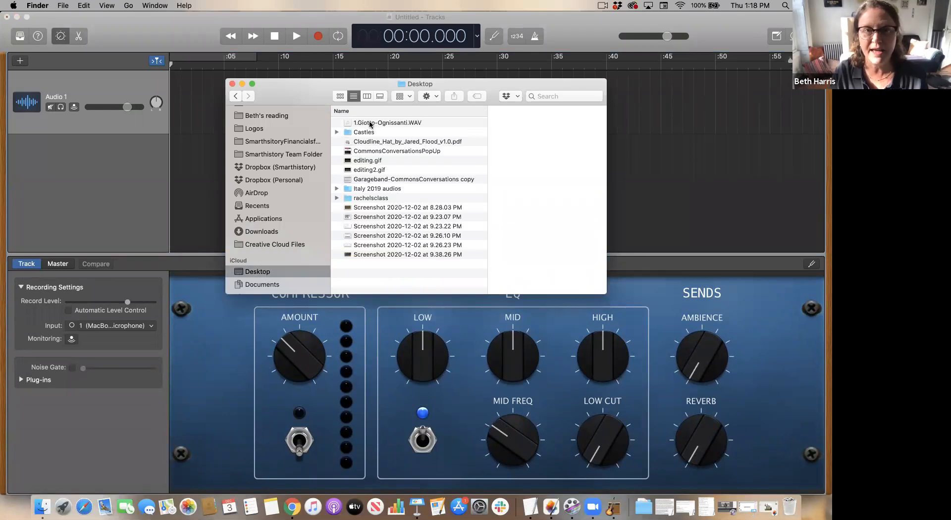
click(369, 122)
drag(300, 92, 312, 177)
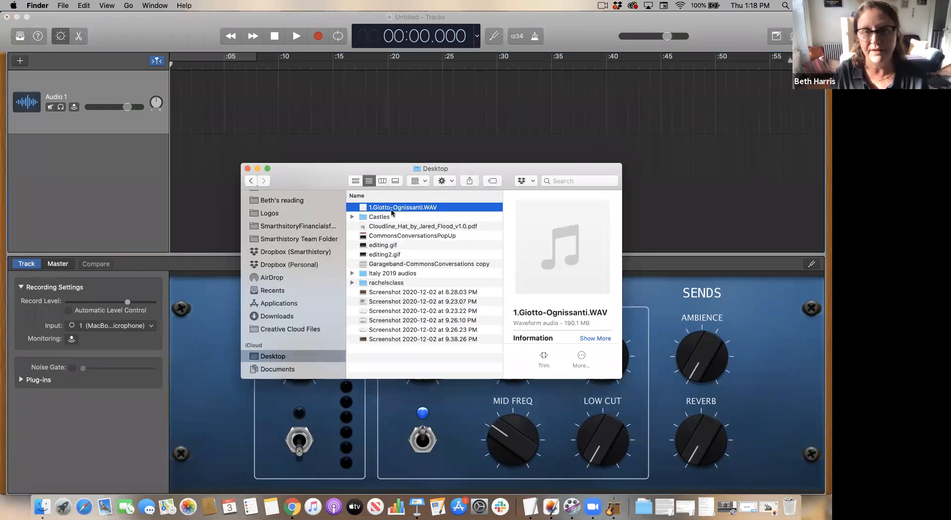
drag(390, 209, 164, 87)
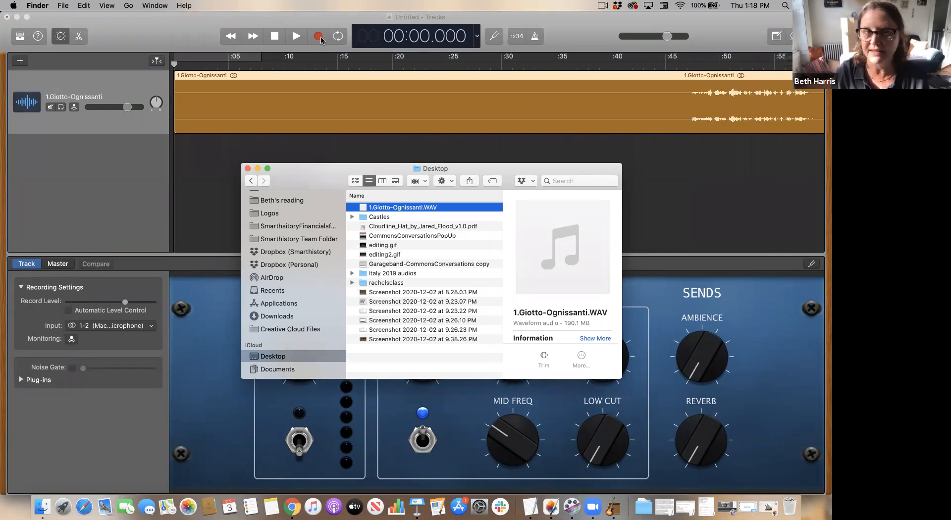
click(248, 169)
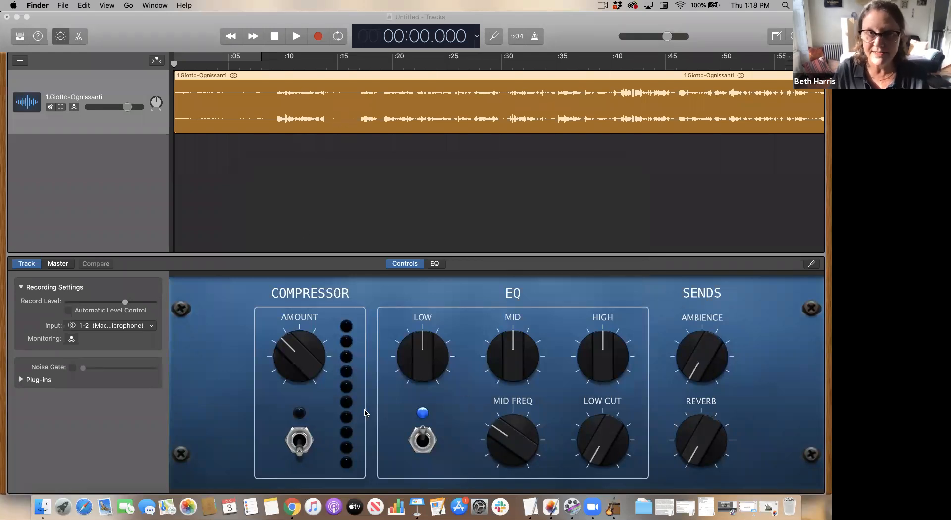
- Open the imported region in the audio editor and enlarge the editor pane
double_click(405, 110)
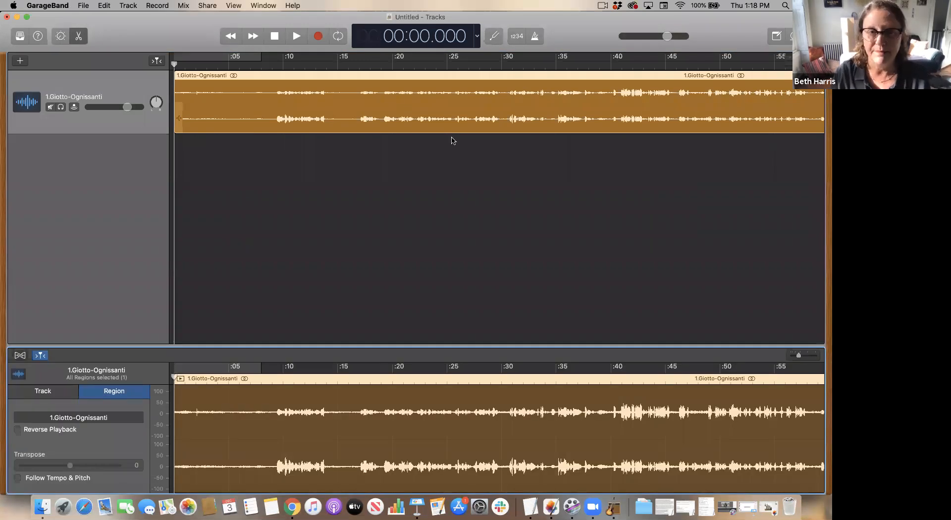
drag(485, 347, 476, 203)
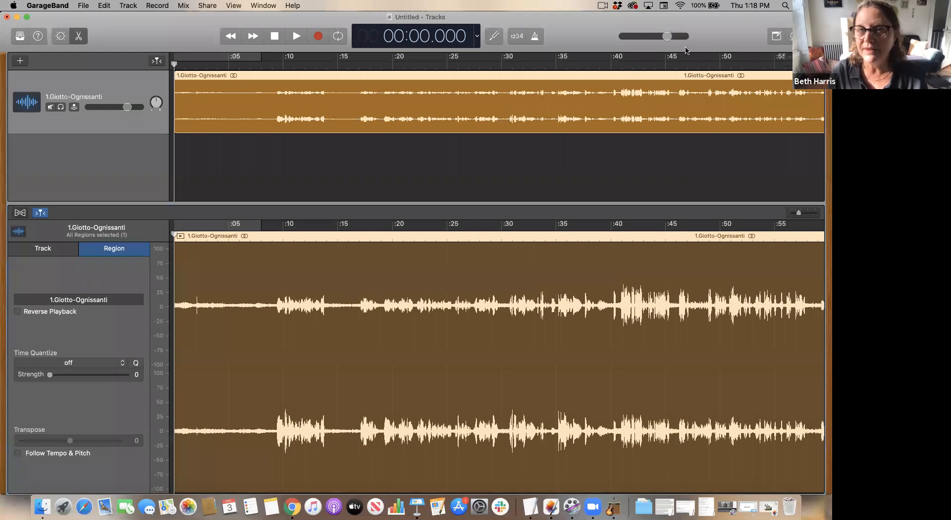
- Lower the master volume slightly and play the opening of the recording, returning the playhead to the start
mouse_move(669, 40)
mouse_down()
mouse_move(620, 38)
mouse_move(659, 38)
mouse_up()
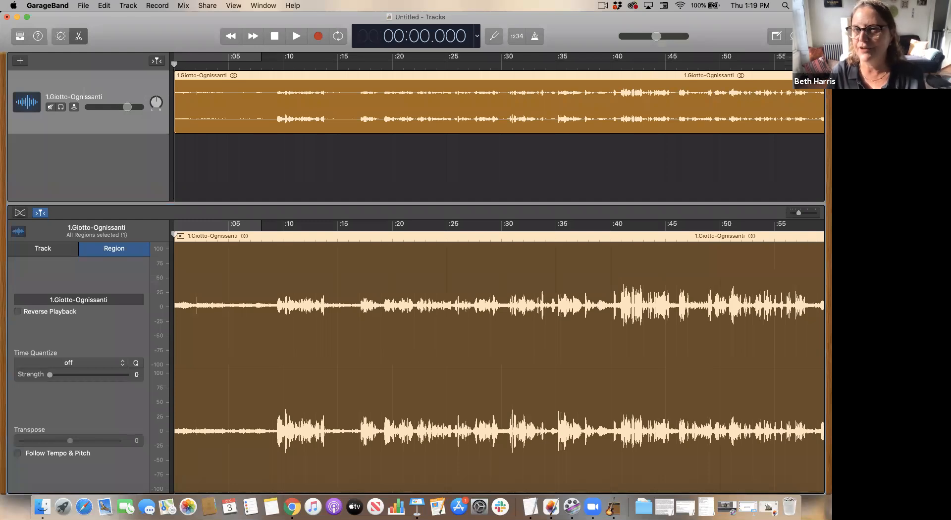
mouse_move(799, 61)
mouse_down()
mouse_move(815, 61)
mouse_move(780, 64)
mouse_up()
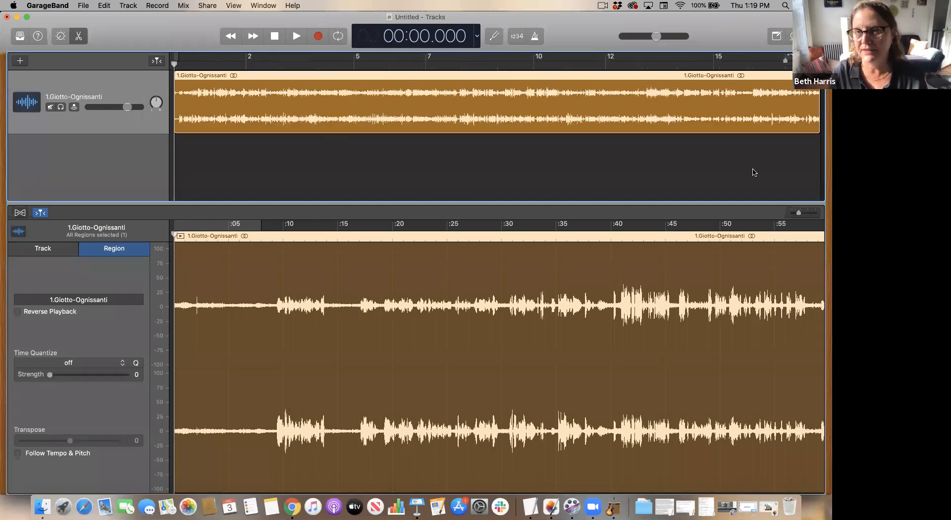
drag(799, 213, 806, 214)
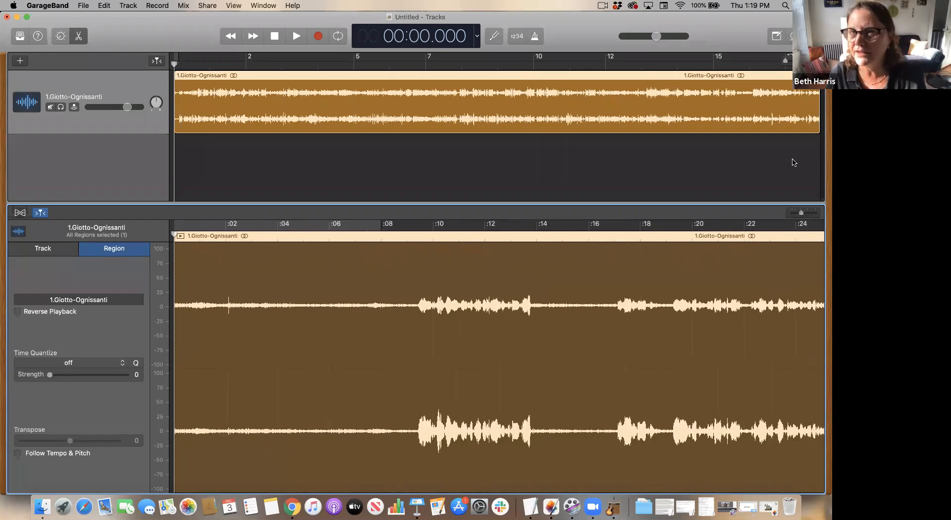
drag(798, 60, 804, 61)
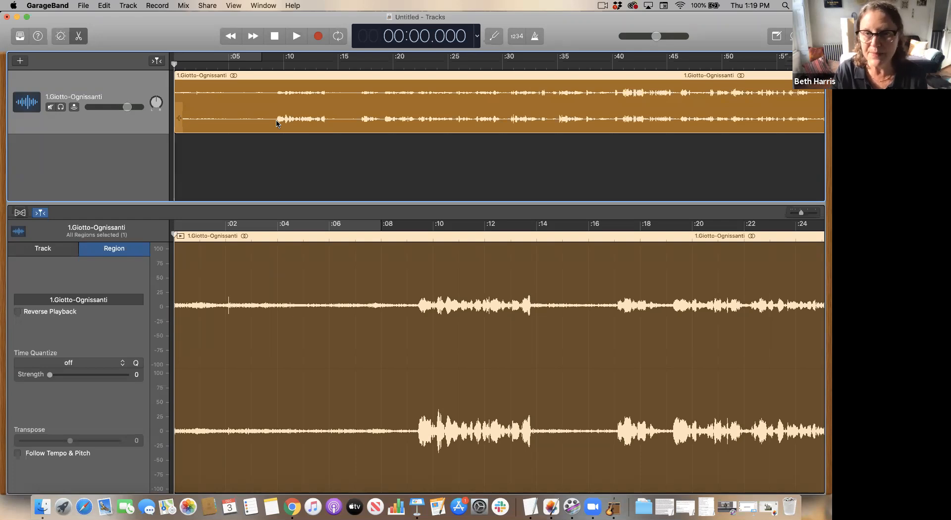
key(space)
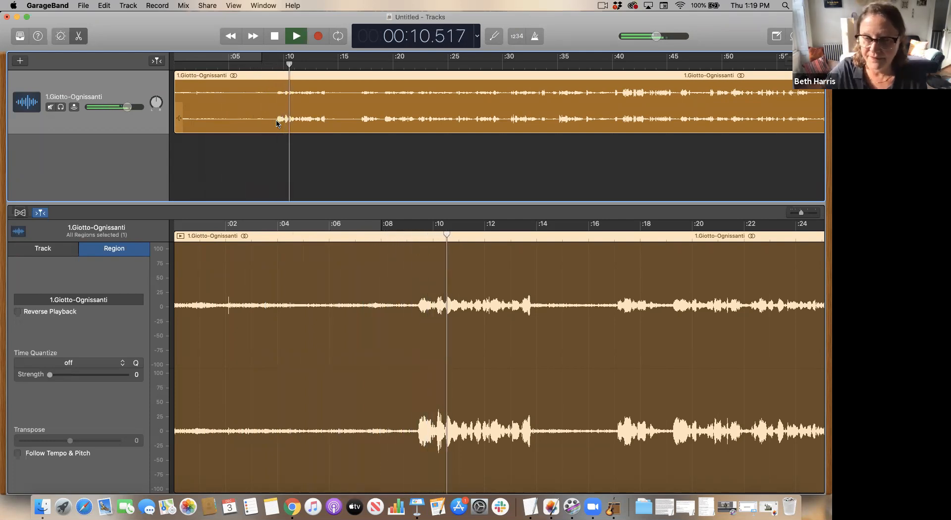
key(XF86AudioRaiseVolume)
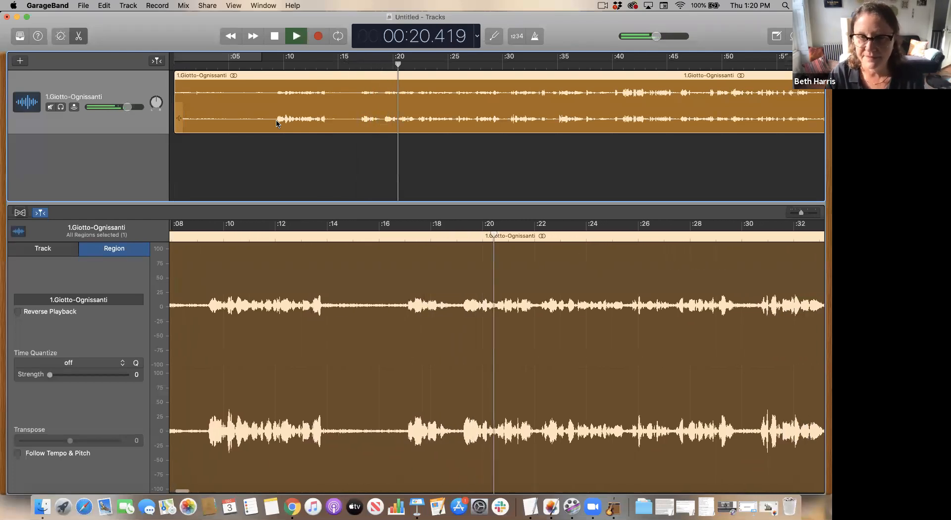
key(space)
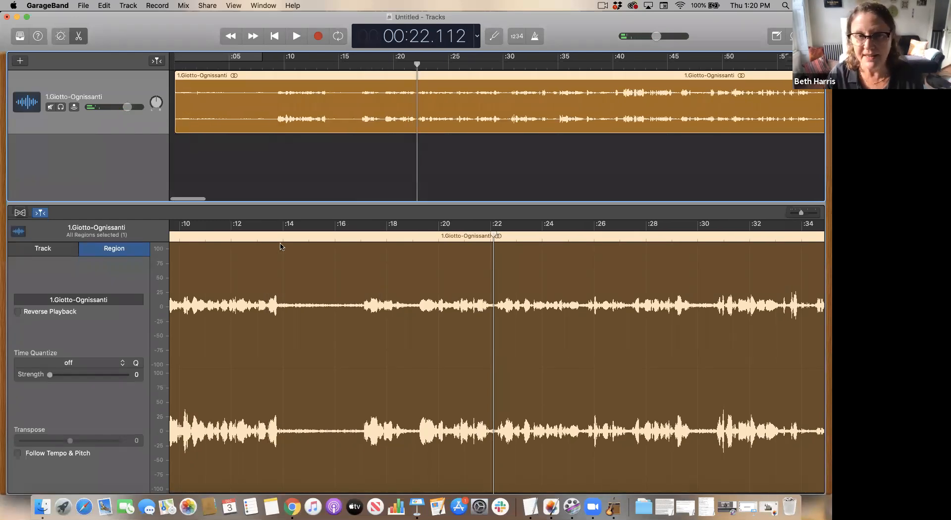
scroll(285, 250, left, 5)
scroll(285, 250, right, 2)
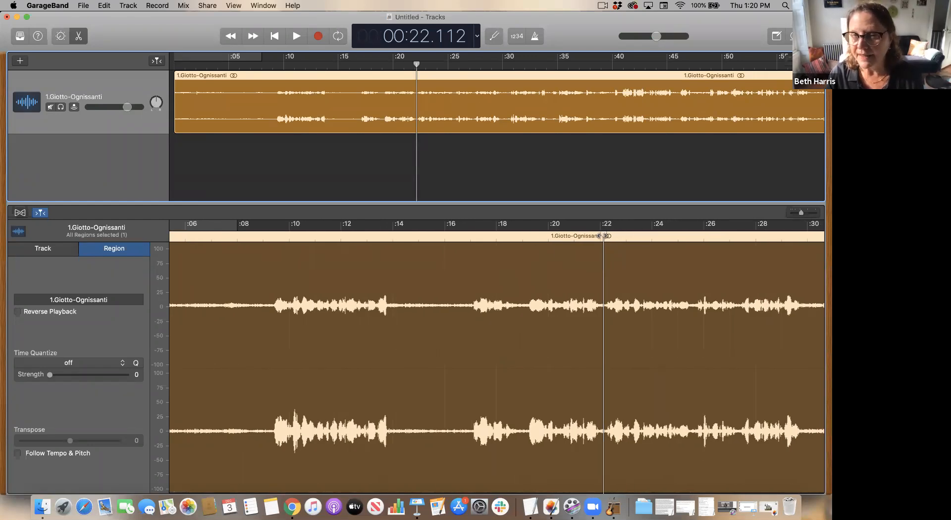
click(275, 36)
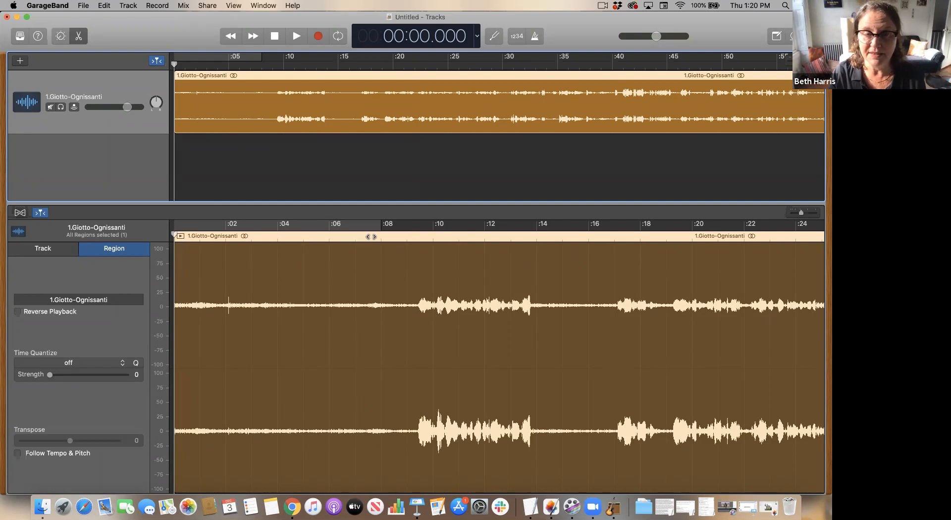
- Split the audio region at the 00:09.000 mark
click(502, 170)
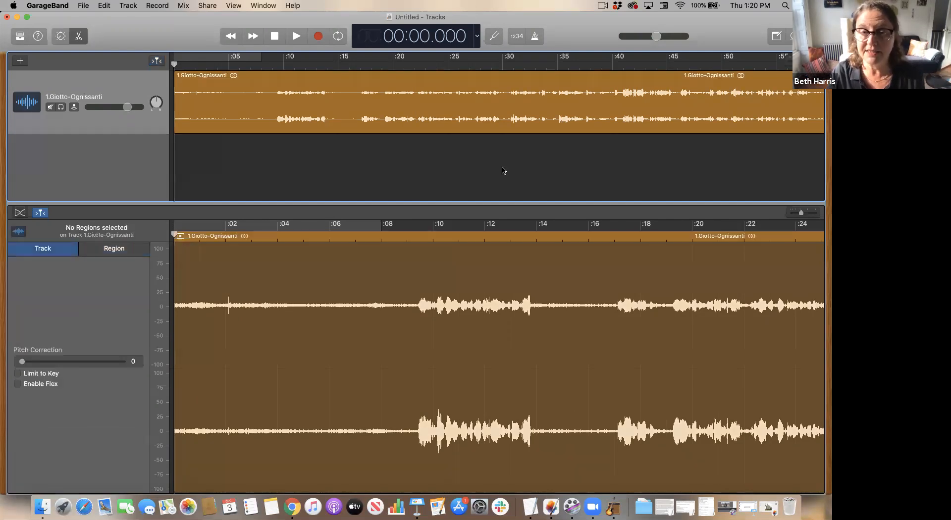
click(515, 273)
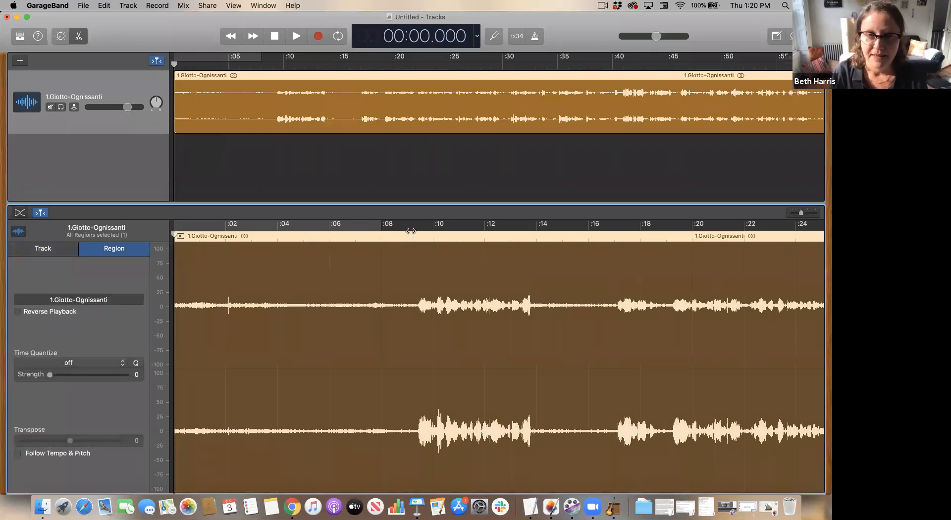
click(408, 236)
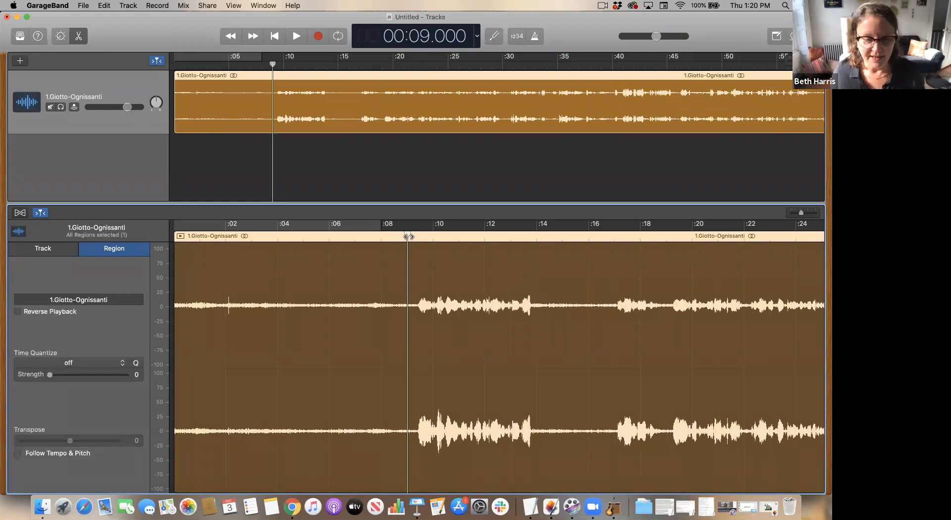
key(super+t)
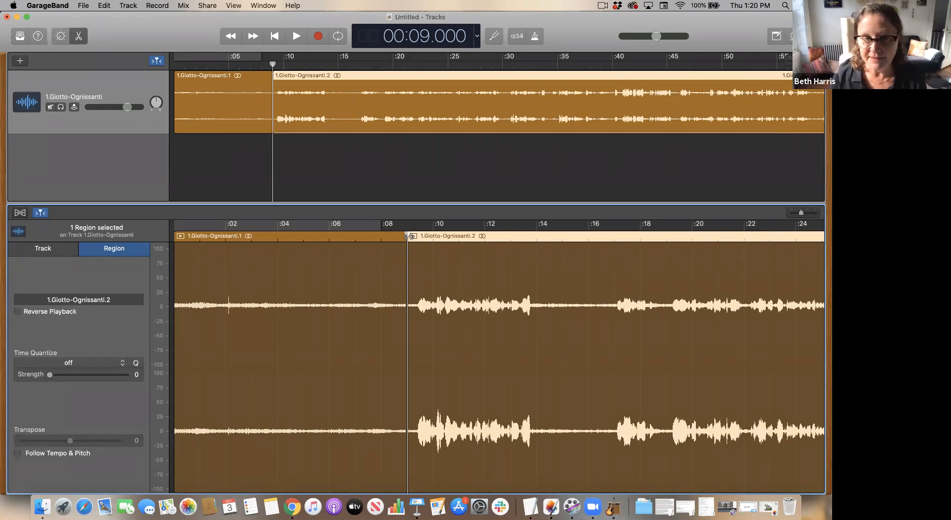
- Move the second part of the split region to the very start of the timeline
click(490, 235)
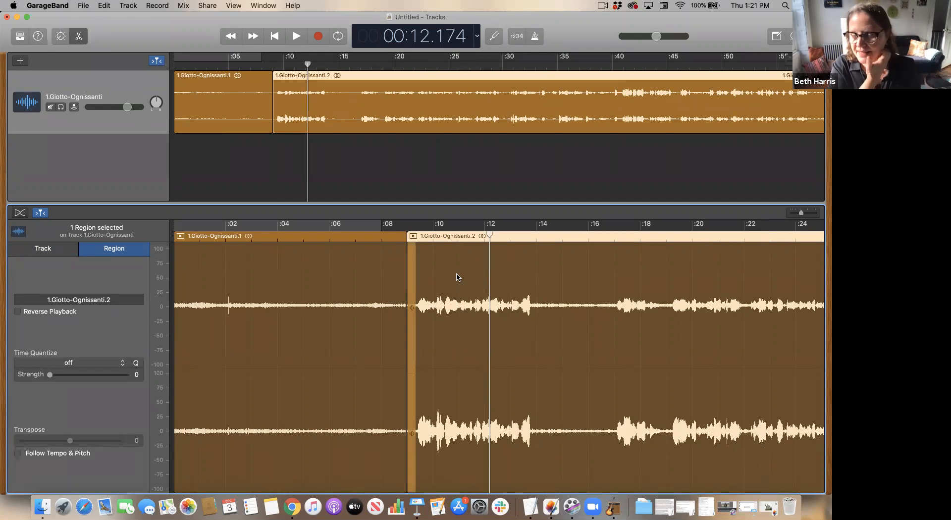
drag(456, 277, 461, 283)
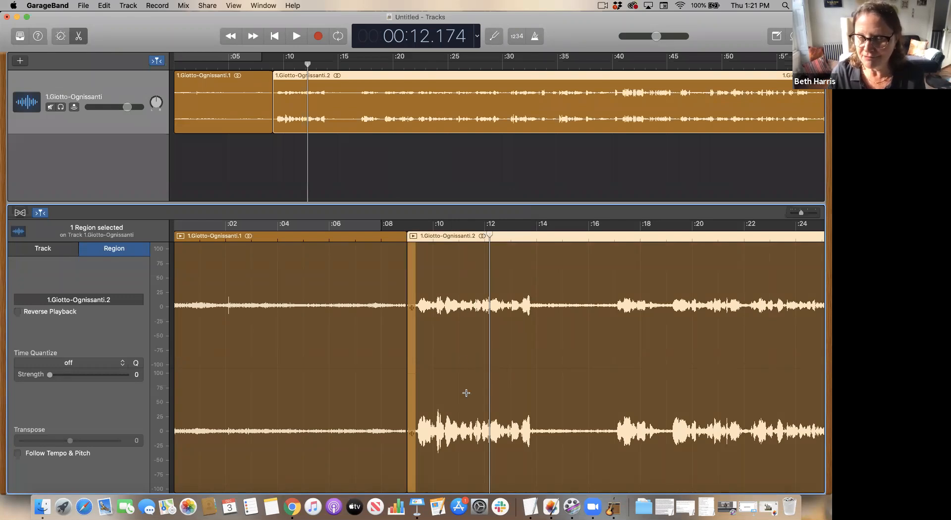
drag(468, 252, 226, 255)
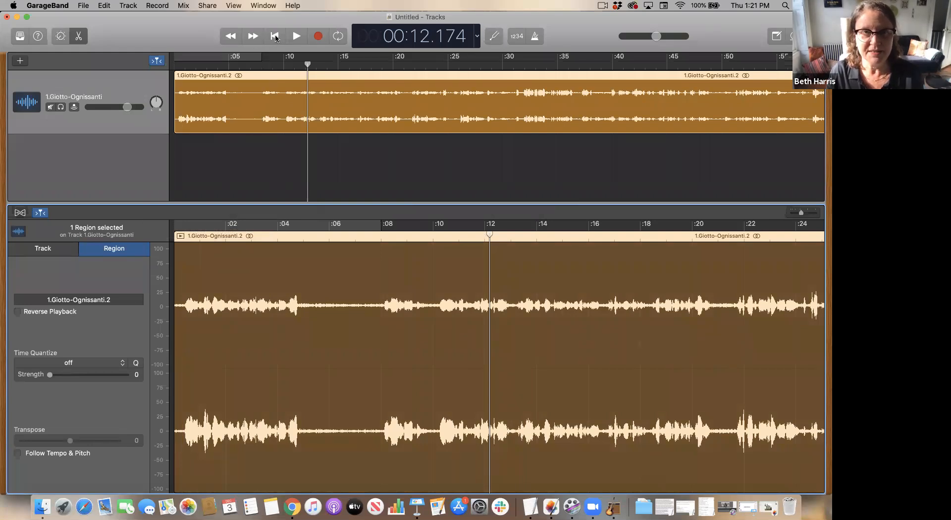
- Replay the opening of the recording from the start, zooming into the editor's waveform to find the next cut
click(275, 37)
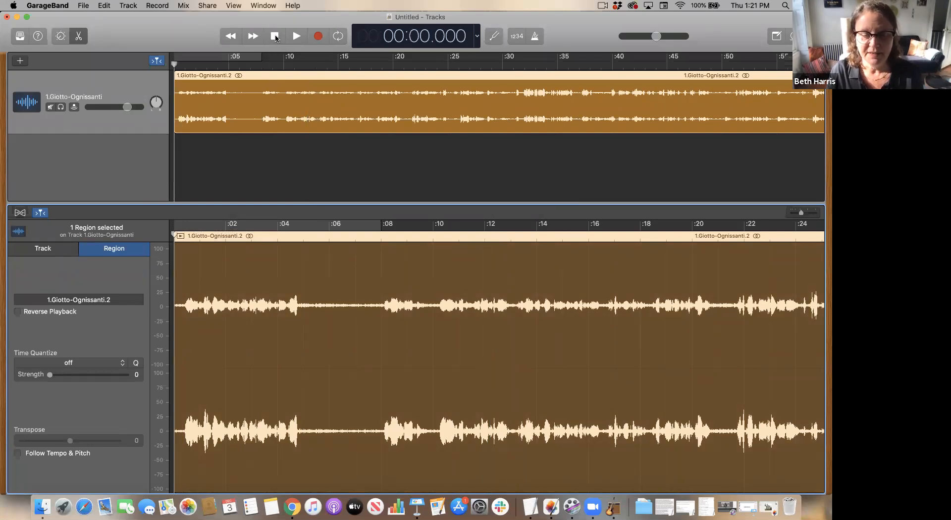
key(space)
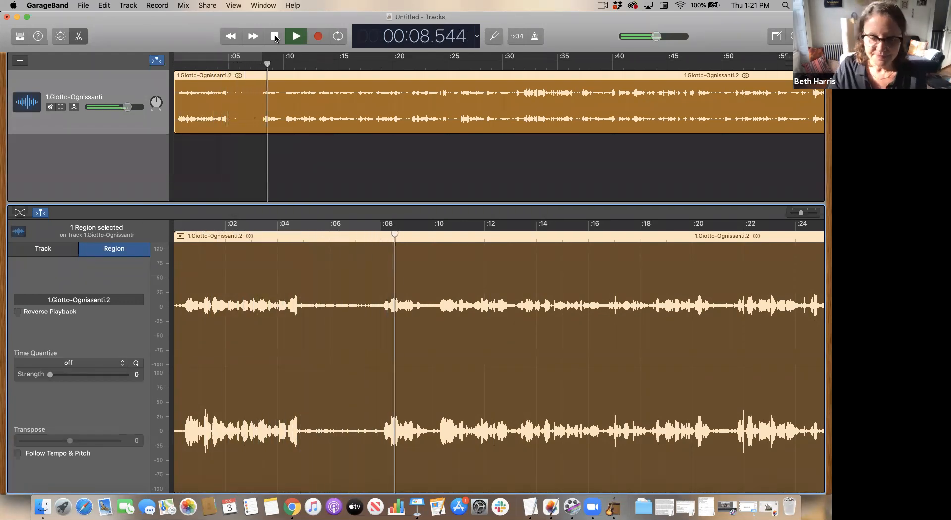
click(274, 36)
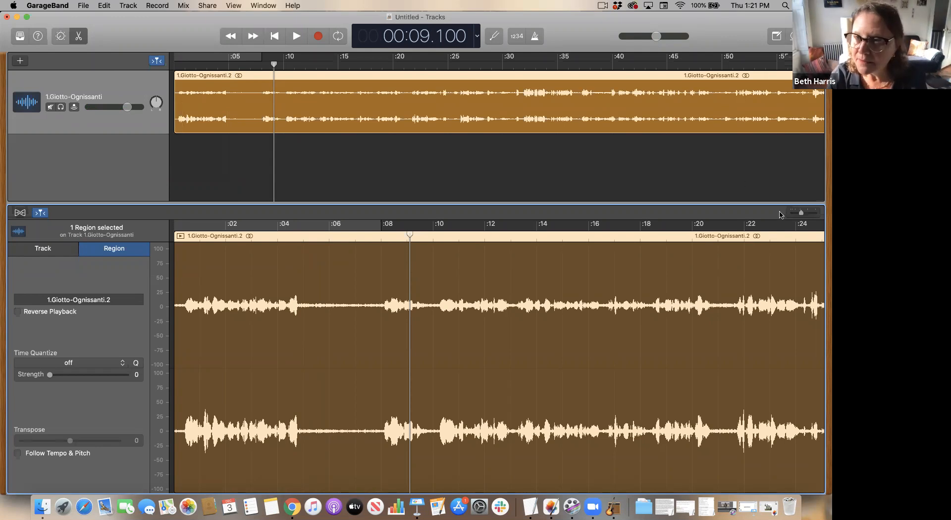
drag(801, 217, 803, 217)
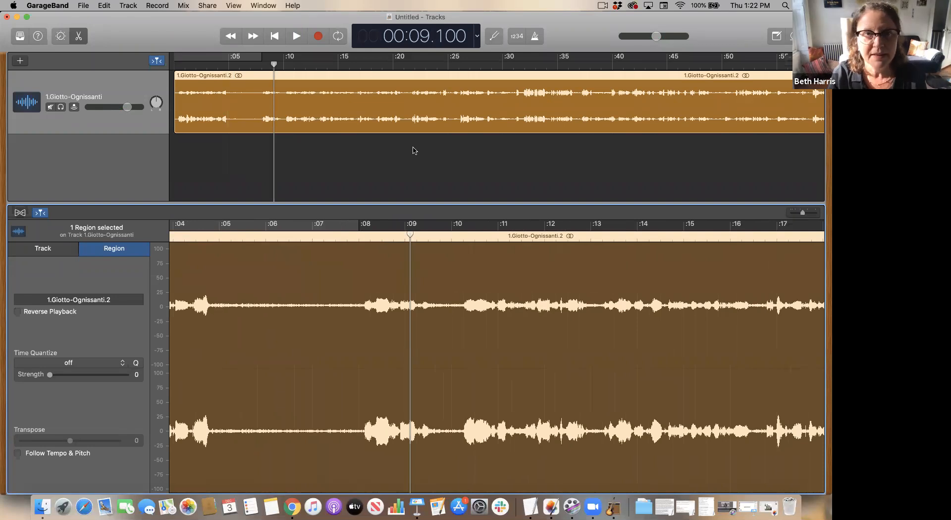
click(274, 37)
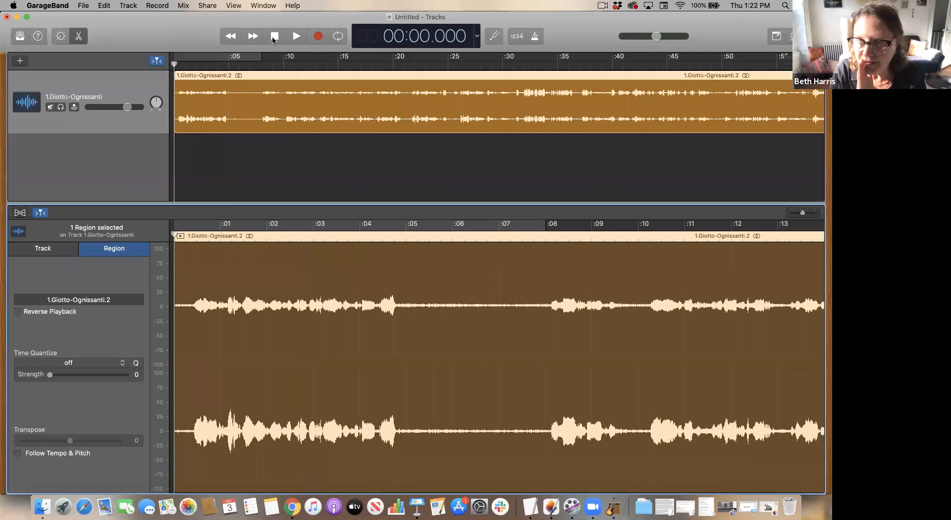
key(space)
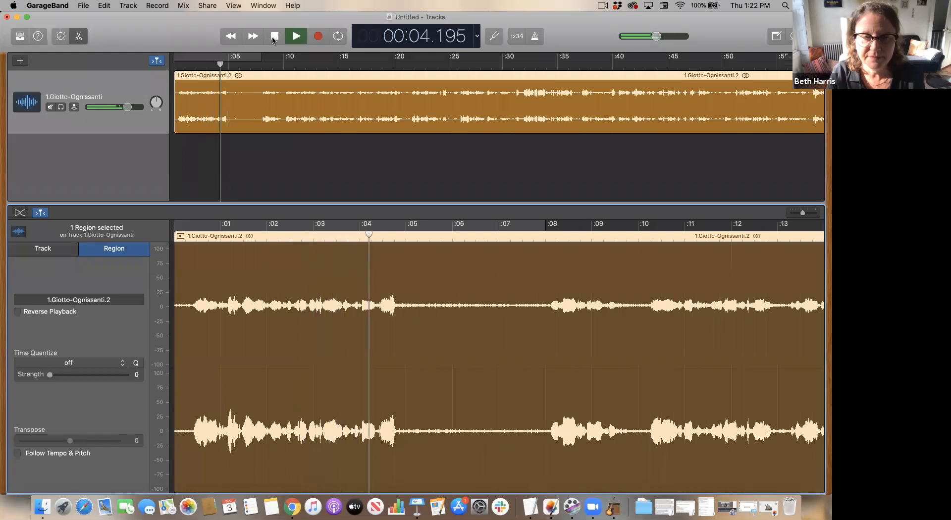
click(274, 36)
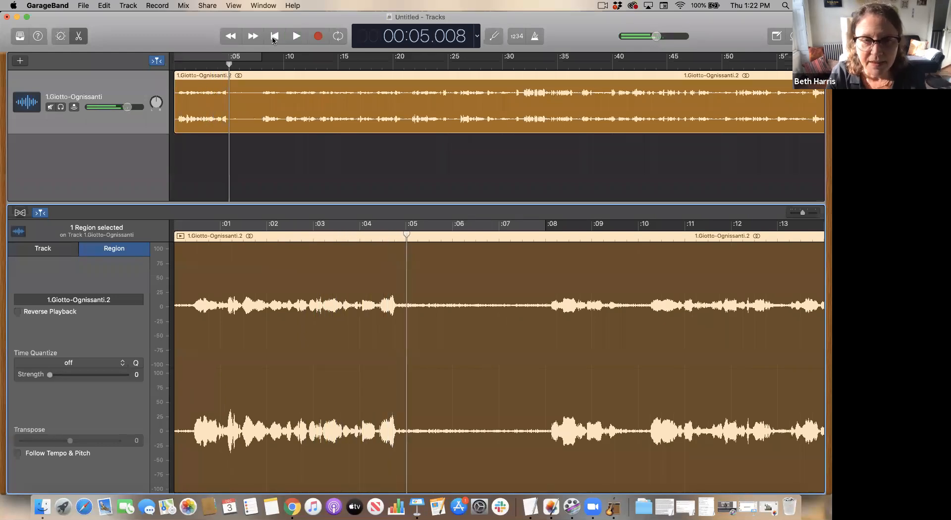
- Position the playhead at 00:03.800, audition it, and split the region there
click(349, 235)
drag(348, 236, 352, 235)
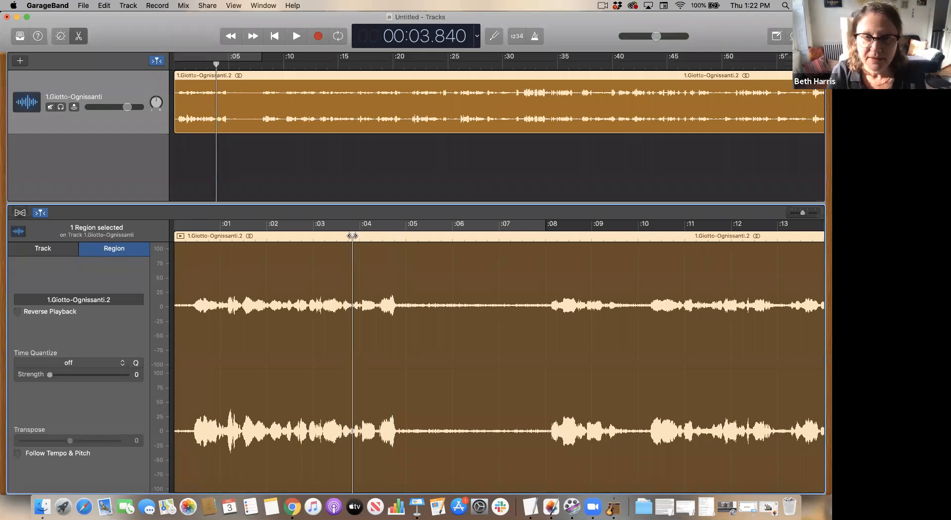
key(space)
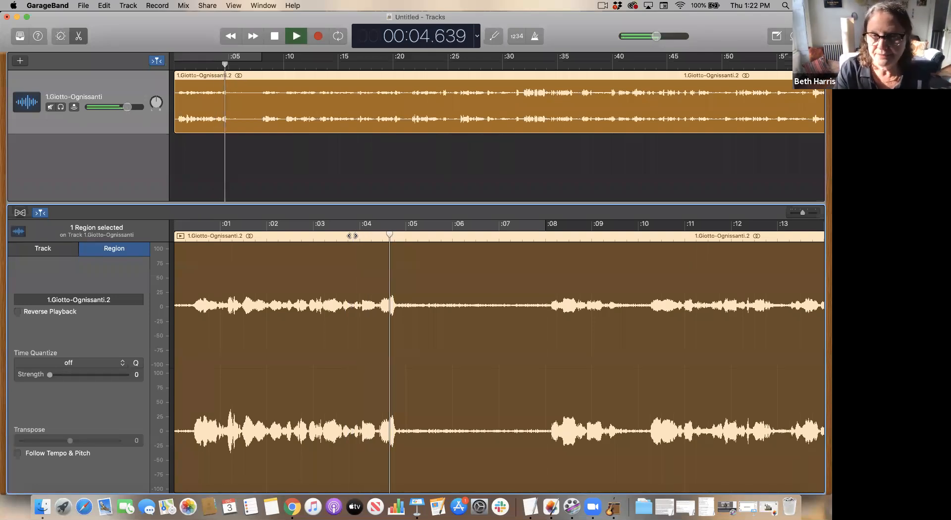
drag(361, 236, 352, 237)
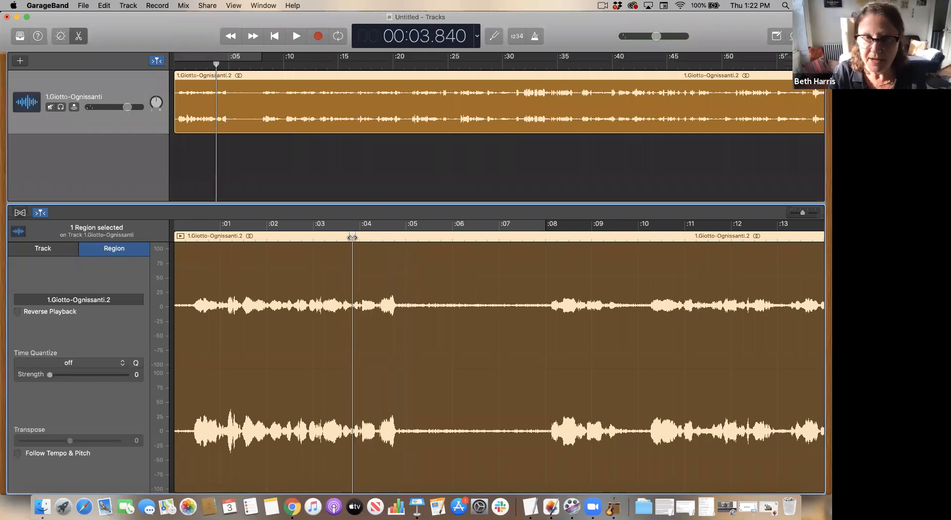
key(space)
drag(352, 237, 352, 238)
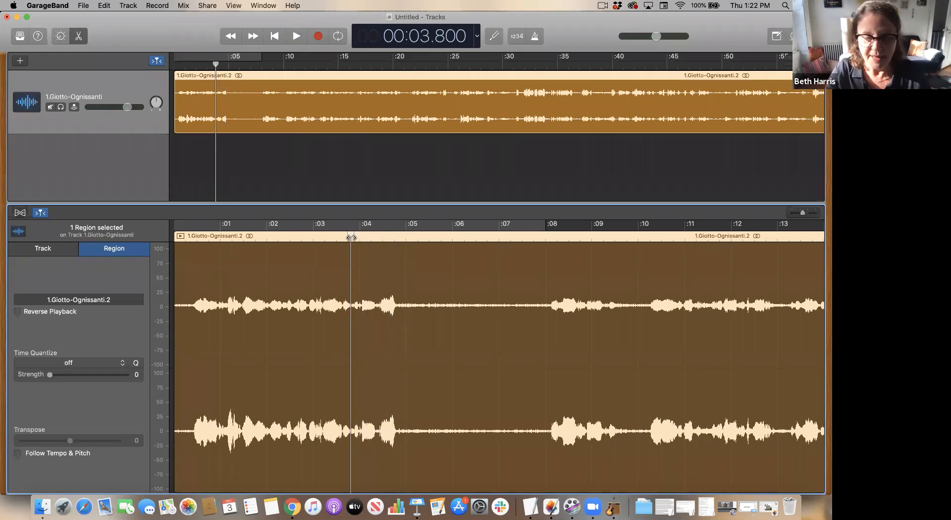
key(super+t)
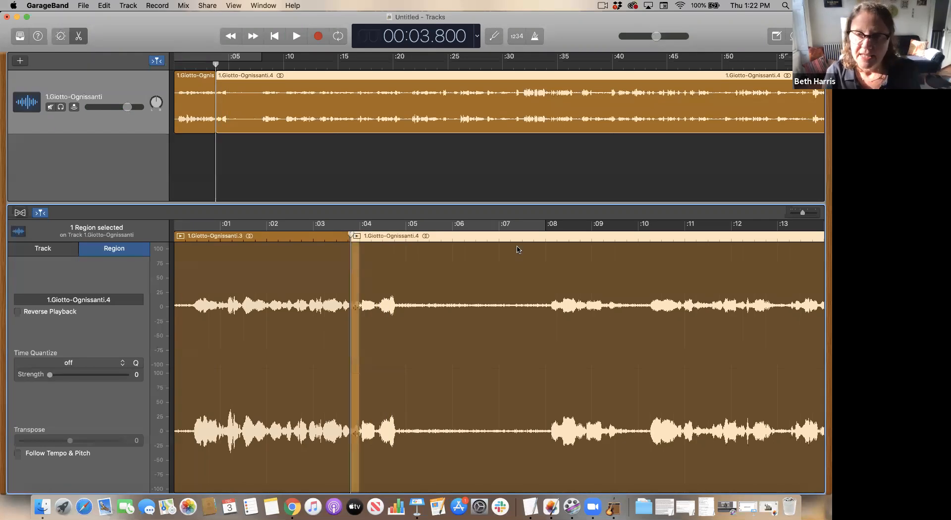
- Split the second region again at the 00:07.875 mark
click(542, 237)
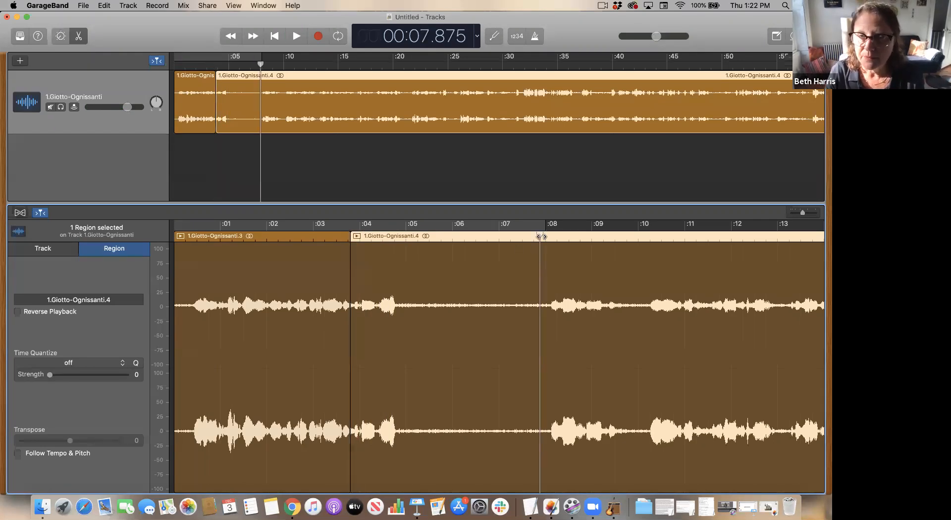
key(space)
key(space)
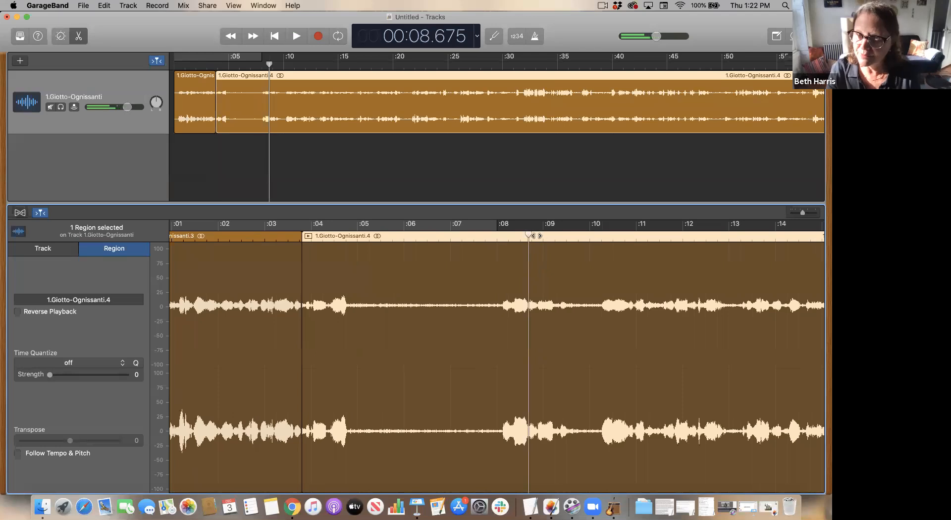
click(491, 237)
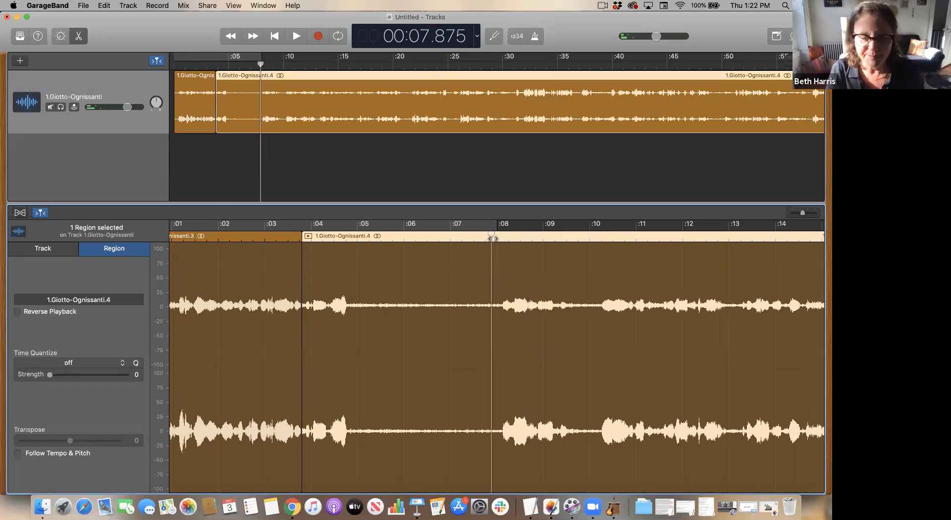
click(263, 272)
click(438, 260)
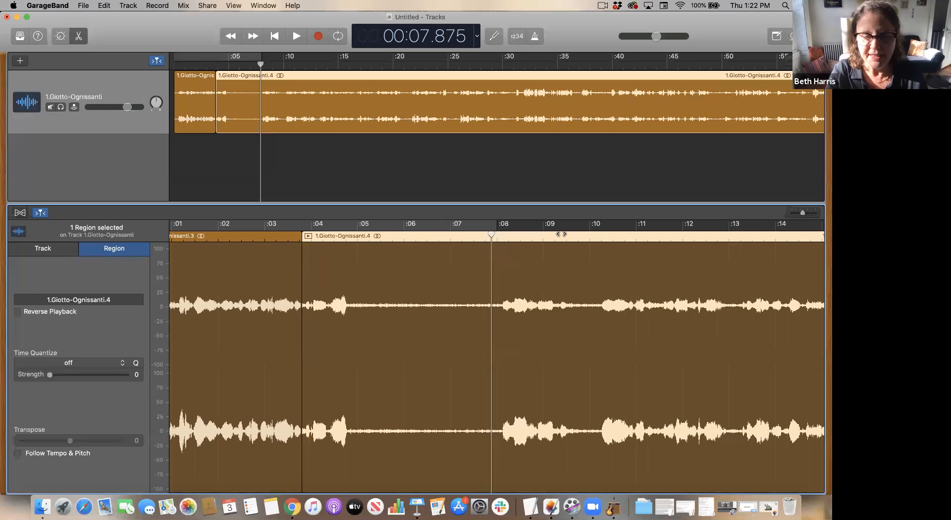
key(super+t)
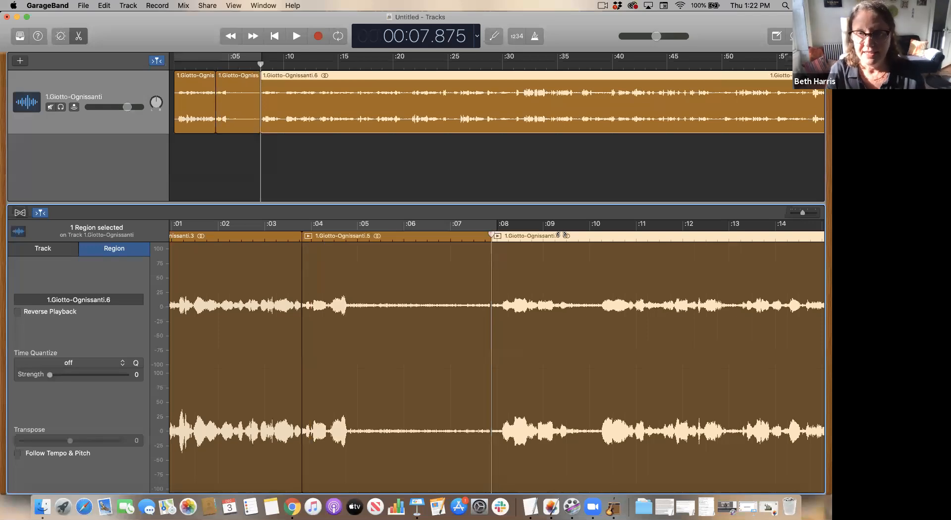
- Remove the middle region between the two splits with Delete and Move, closing the gap
click(611, 237)
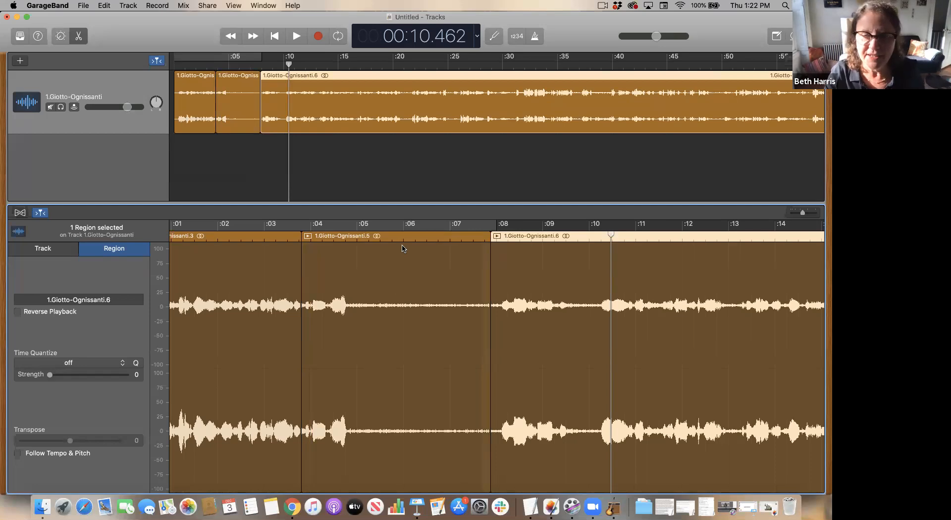
click(401, 267)
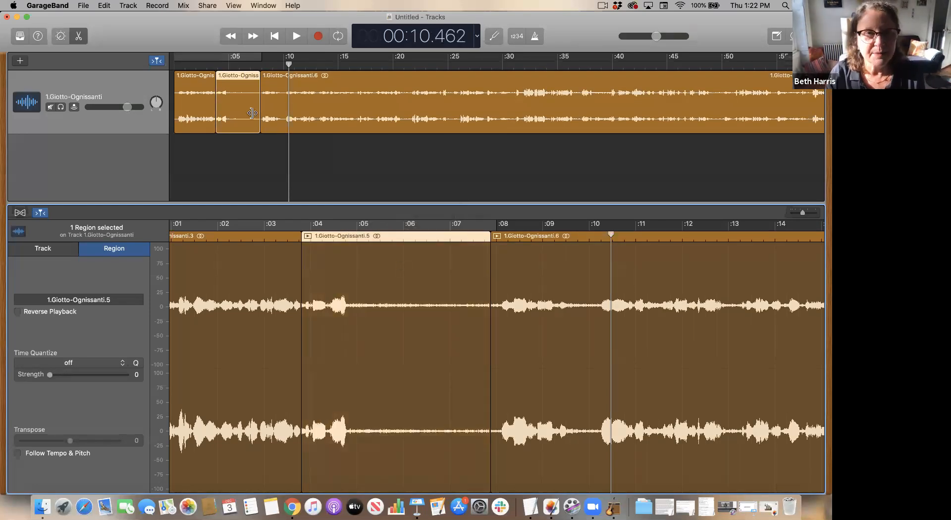
click(102, 6)
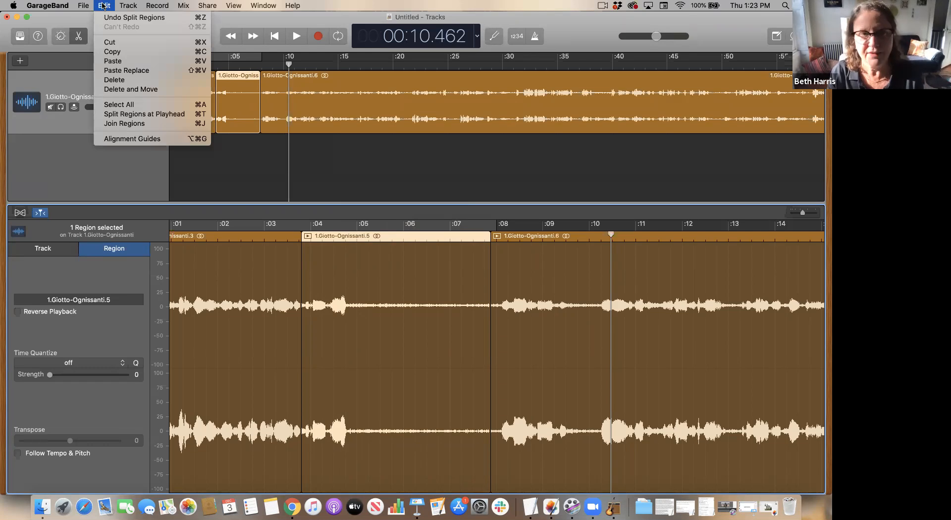
click(127, 89)
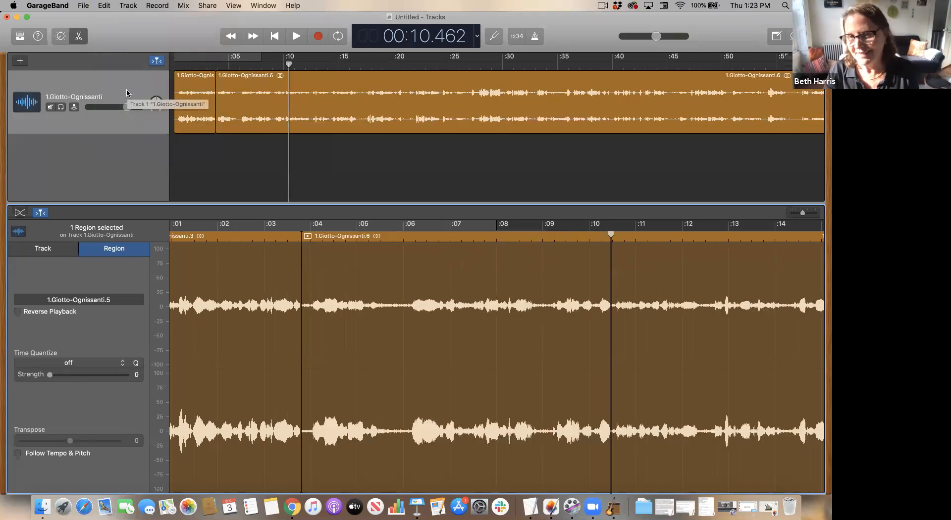
- Undo the deletion and reapply Delete and Move to the middle region
scroll(299, 281, left, 3)
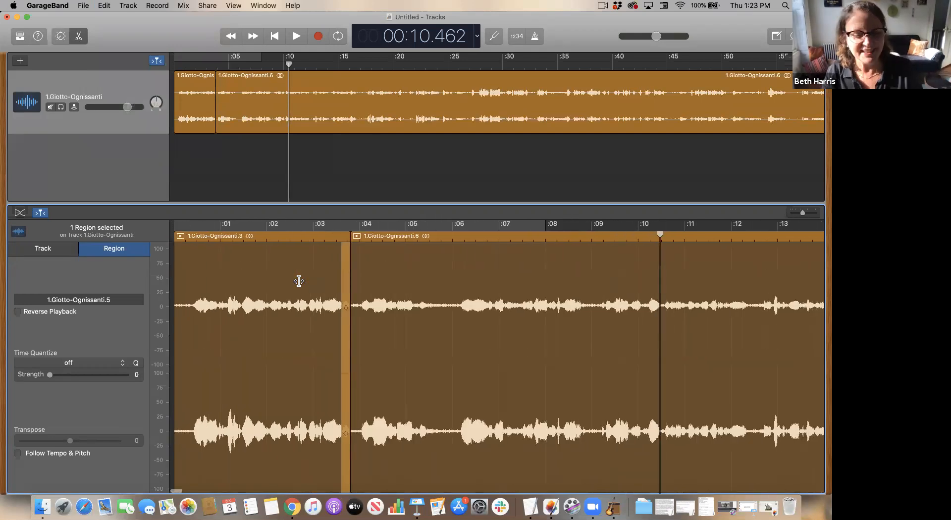
key(super+z)
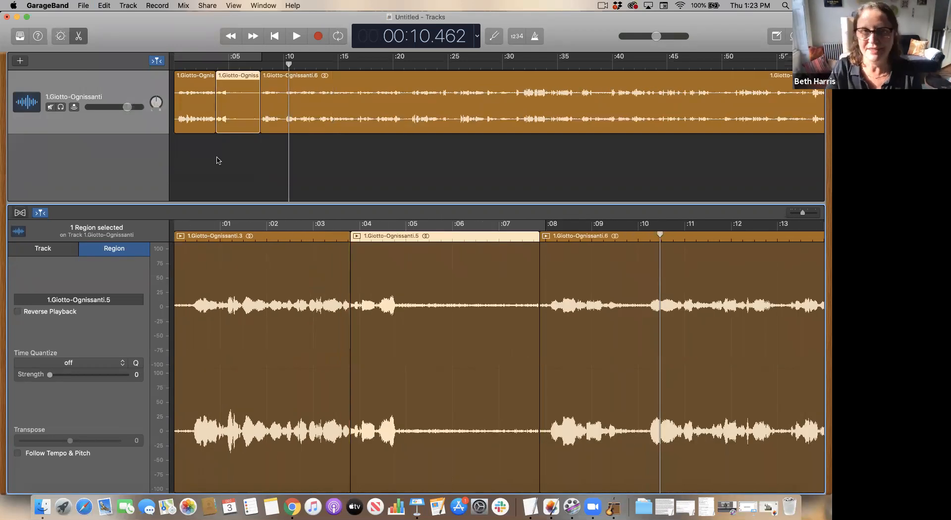
click(106, 7)
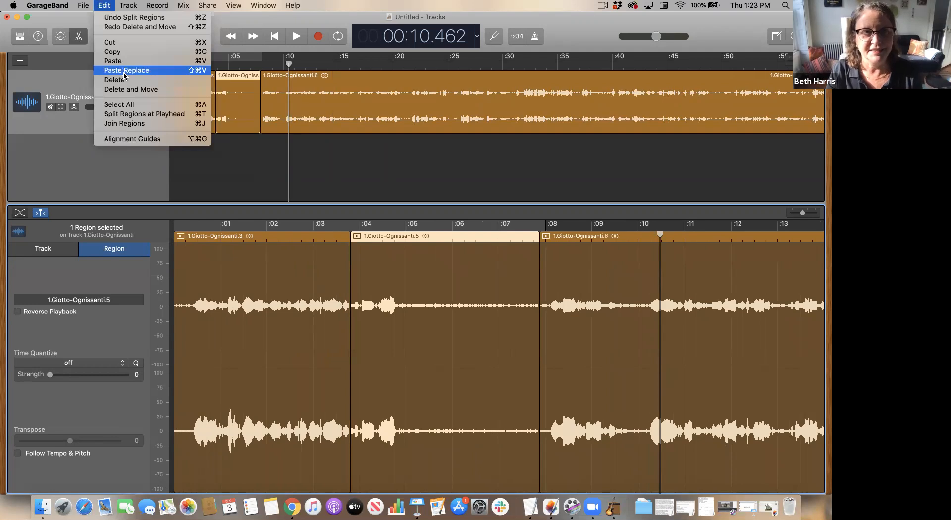
click(130, 89)
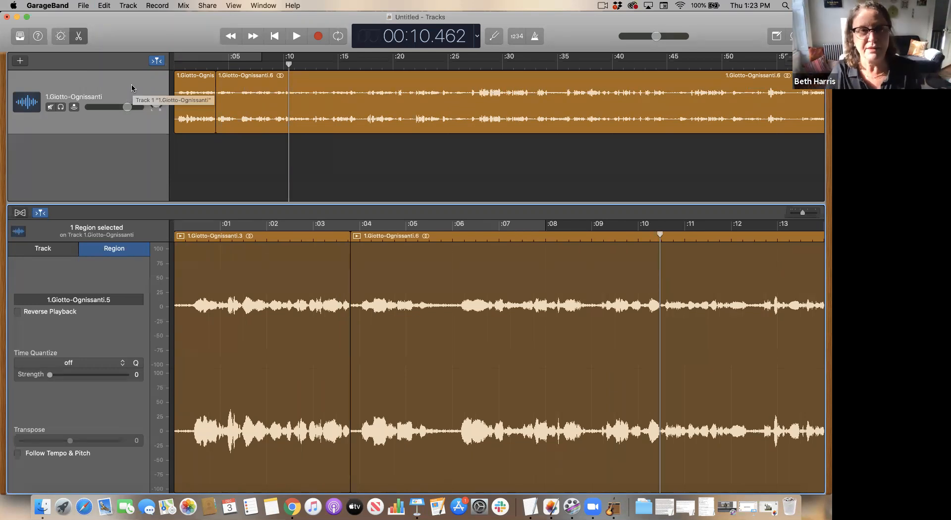
- Select both remaining regions and join them, creating a new merged audio file
click(114, 85)
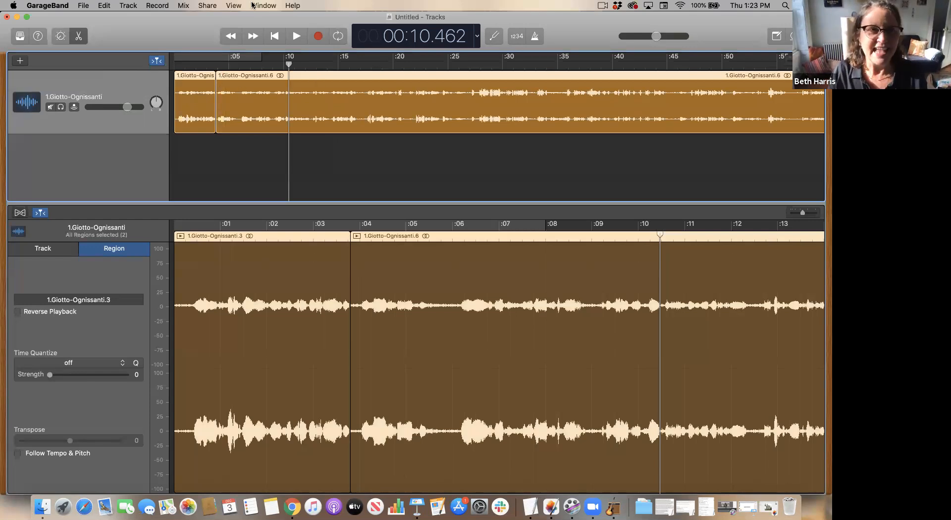
click(103, 6)
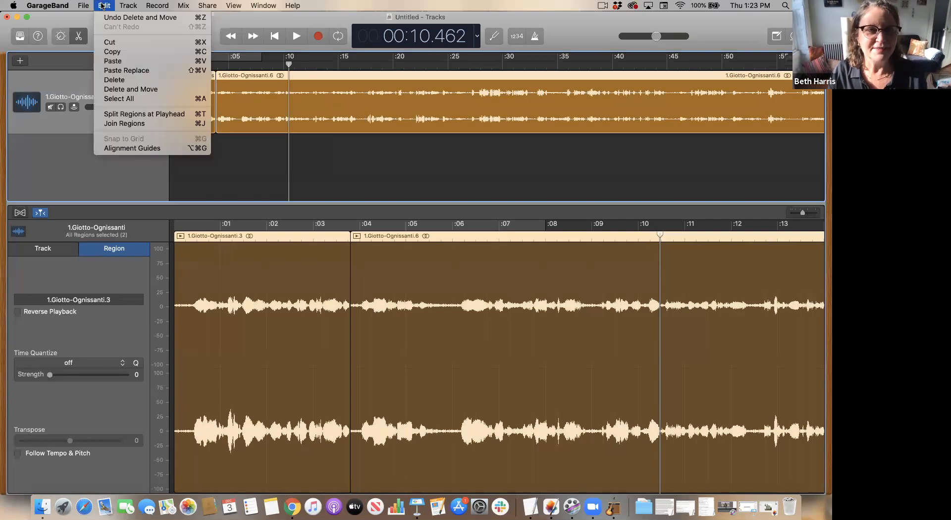
click(132, 127)
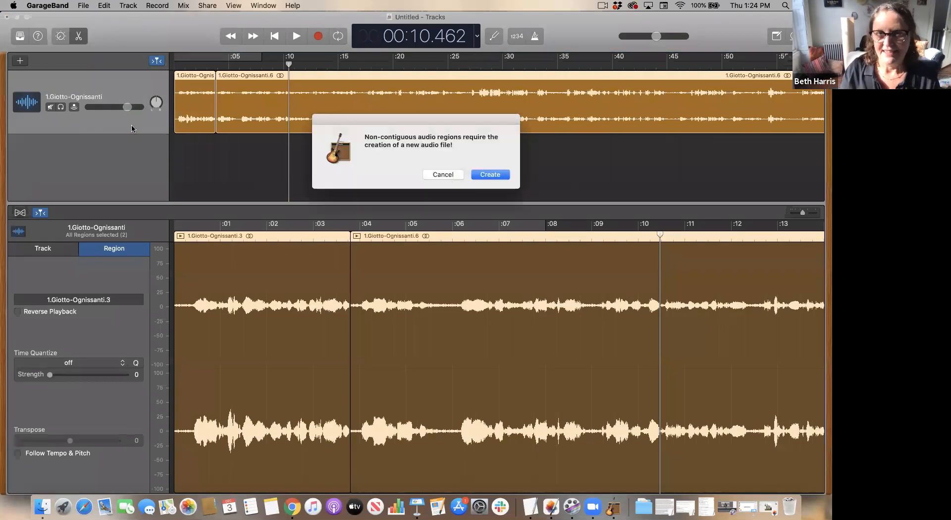
click(496, 176)
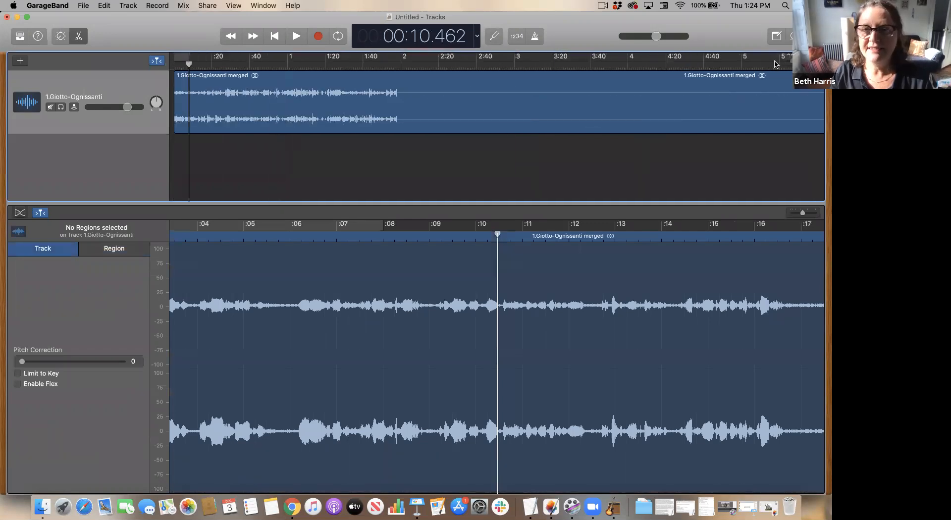
- Open the Export Song to Disk dialog and review its WAVE quality choices
drag(777, 64, 771, 65)
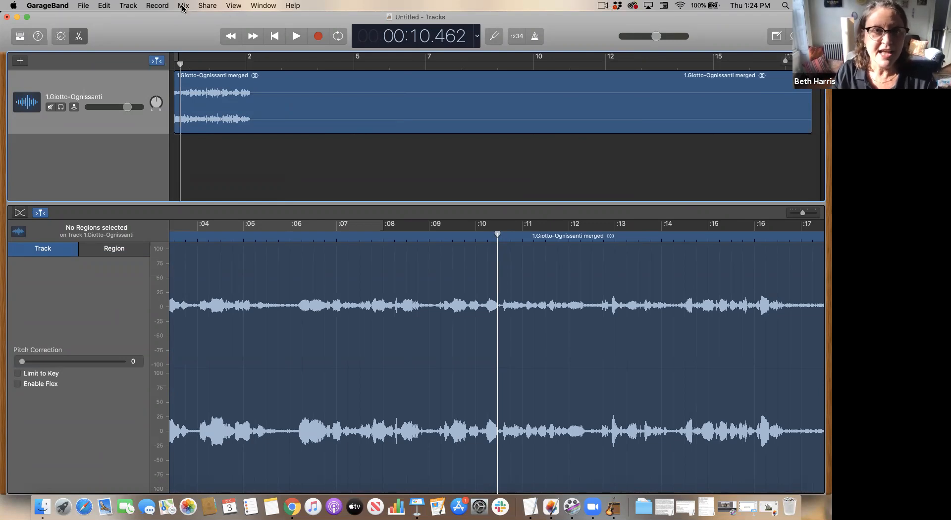
click(207, 7)
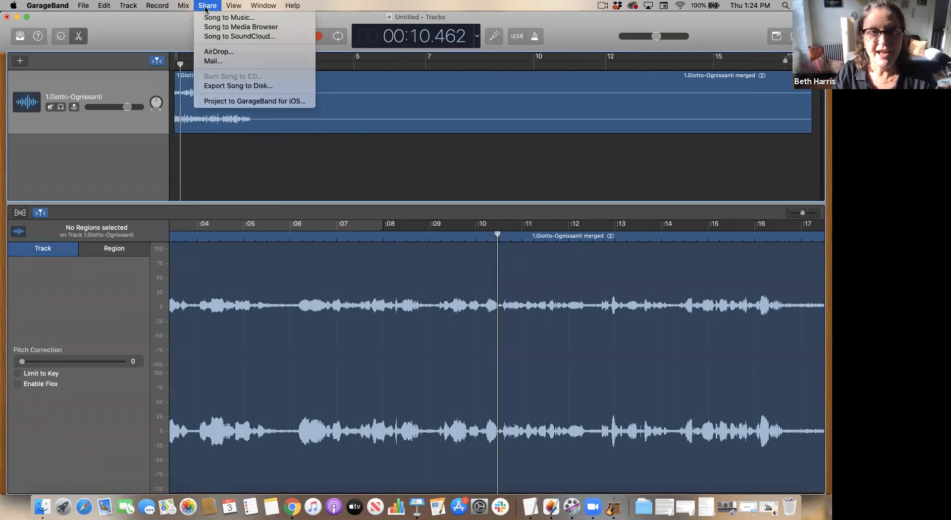
click(230, 87)
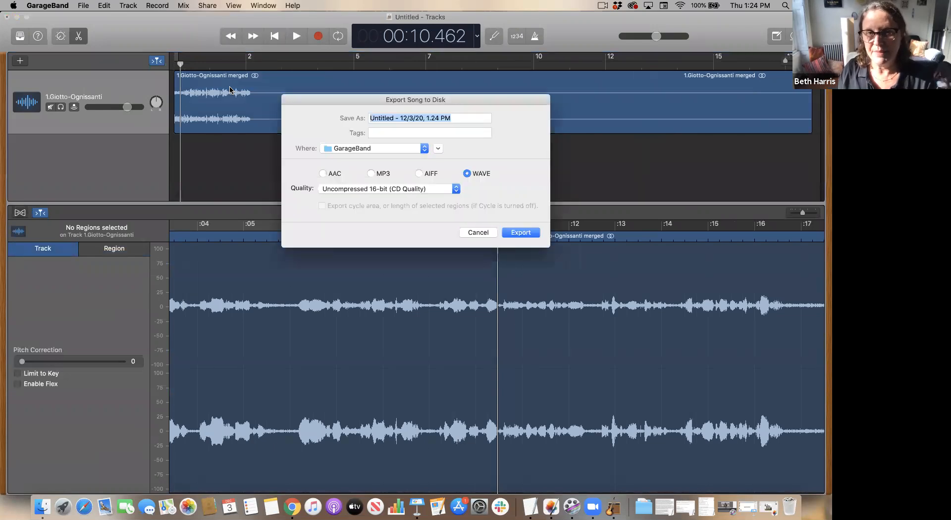
click(388, 189)
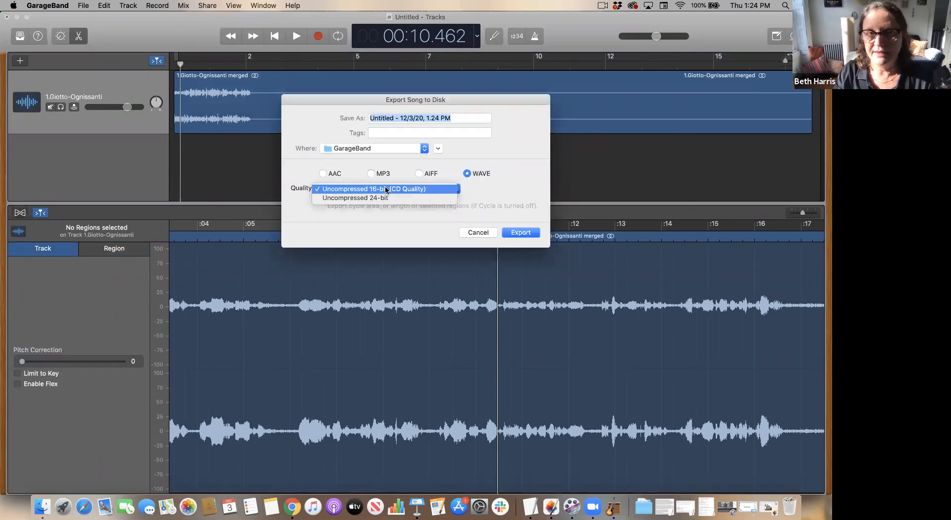
click(370, 177)
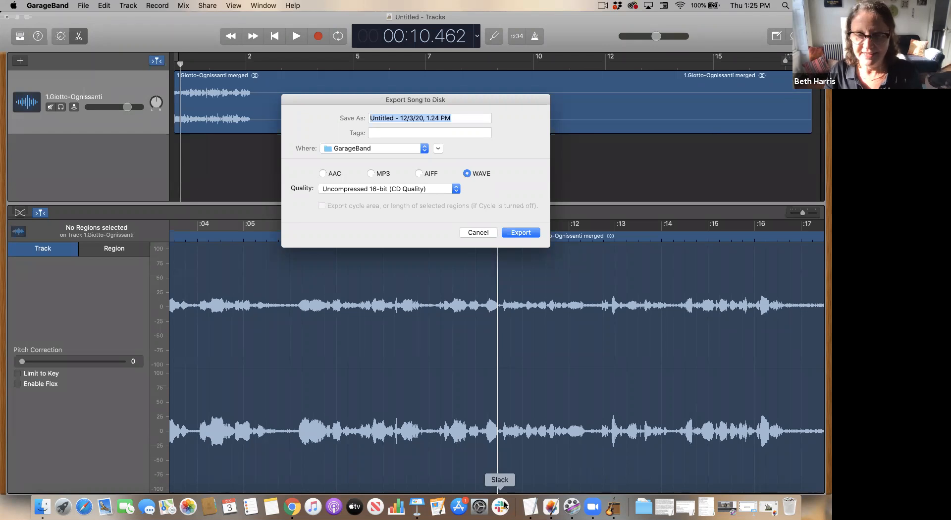
- Switch to Keynote
click(419, 506)
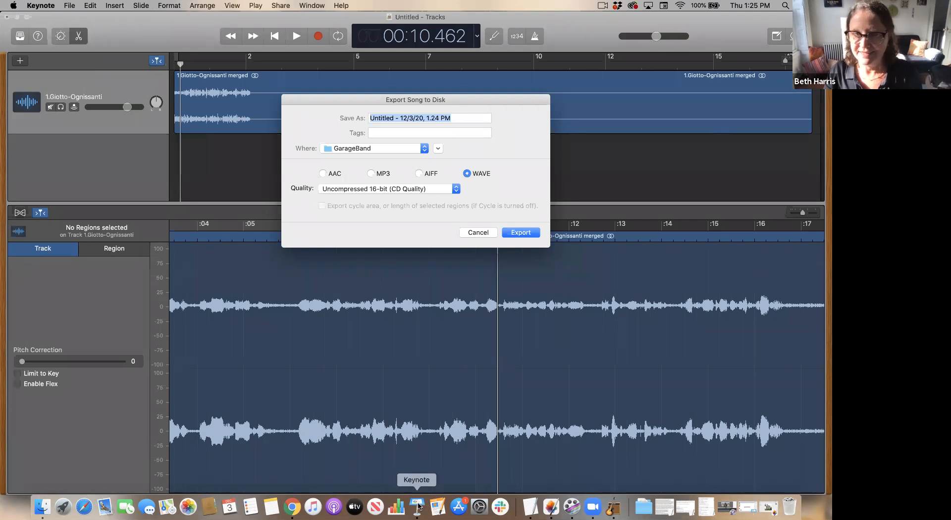
- Switch back to GarageBand and cancel the song export
scroll(26, 435, down, 2)
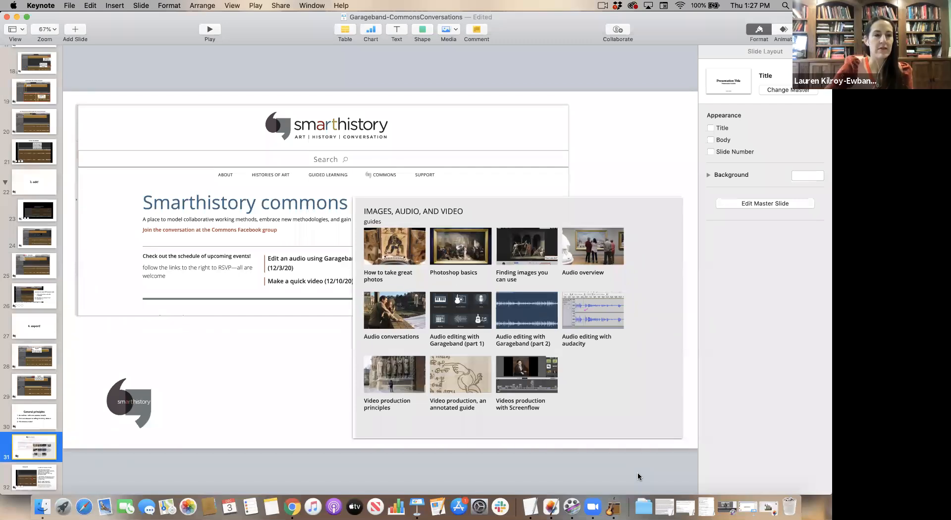
click(613, 506)
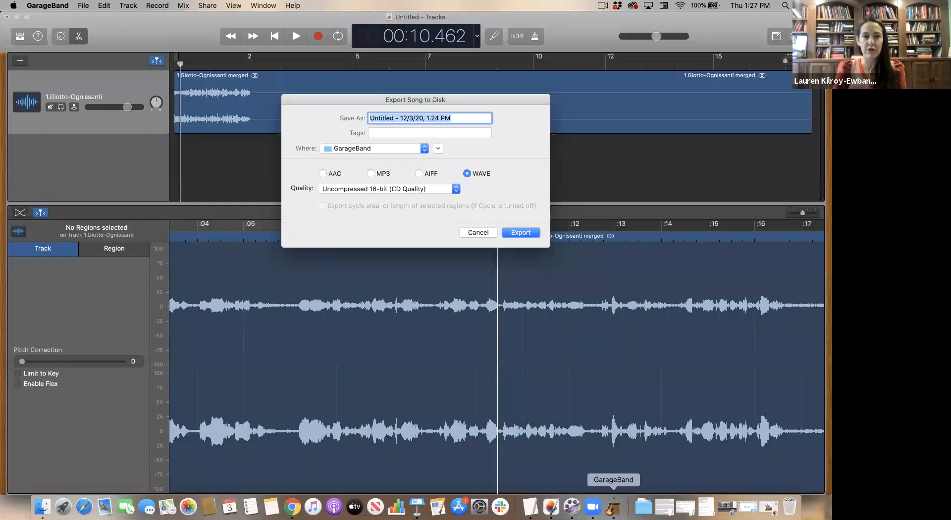
click(484, 233)
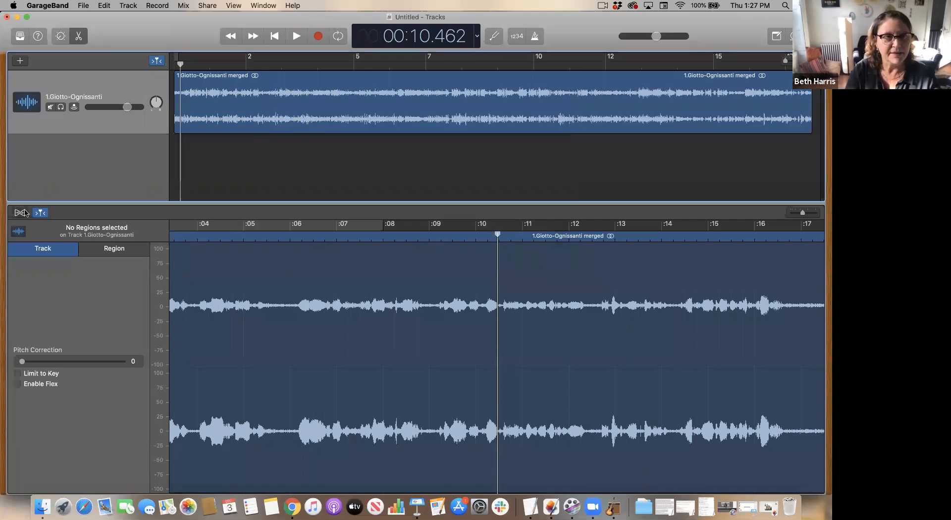
- Open the track's Smart Controls and add the CrumplePop AudioDenoise AU plug-in to the track
click(61, 37)
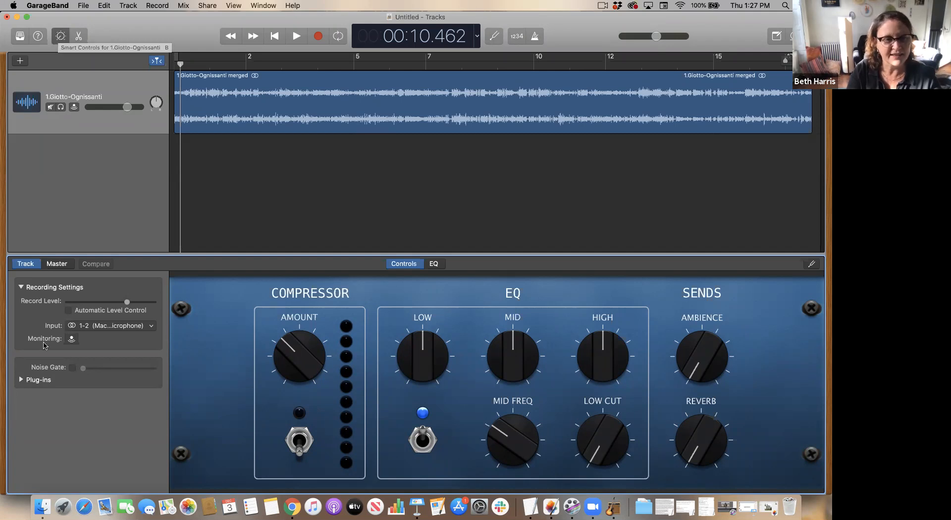
click(22, 380)
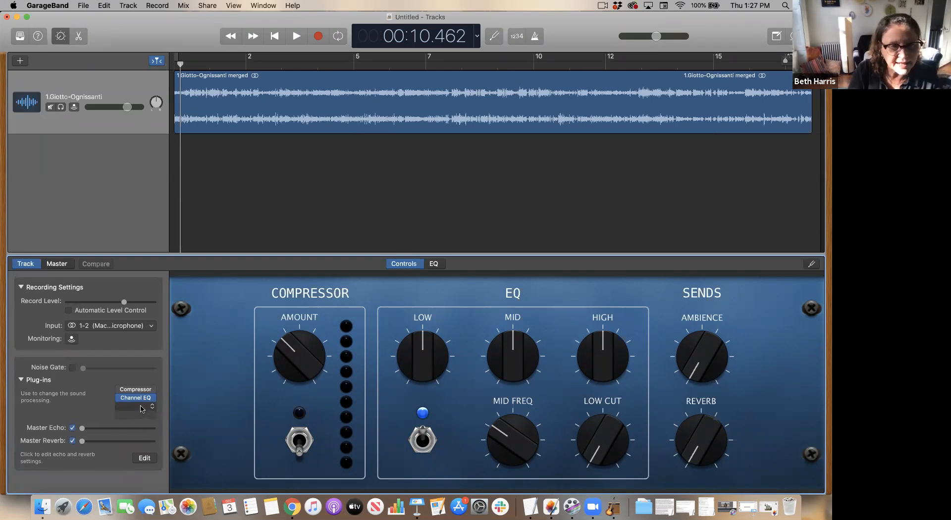
click(141, 408)
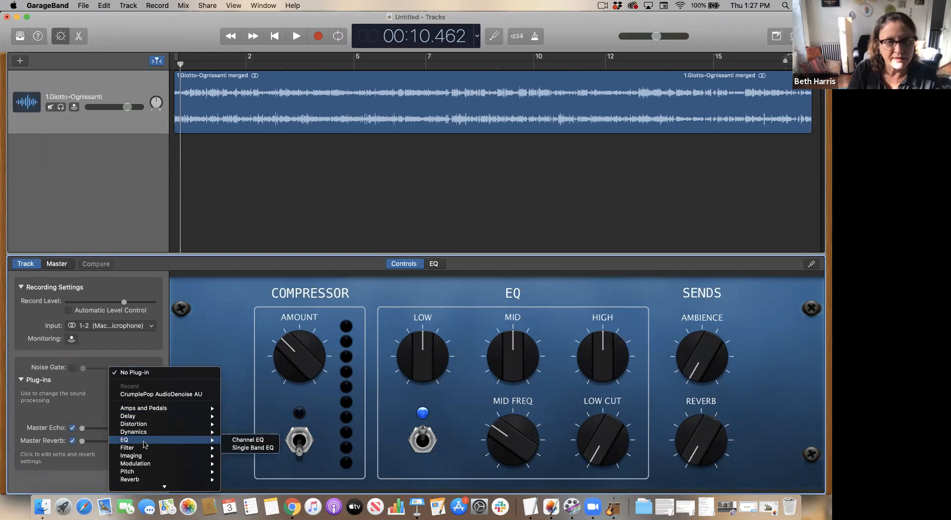
mouse_move(149, 487)
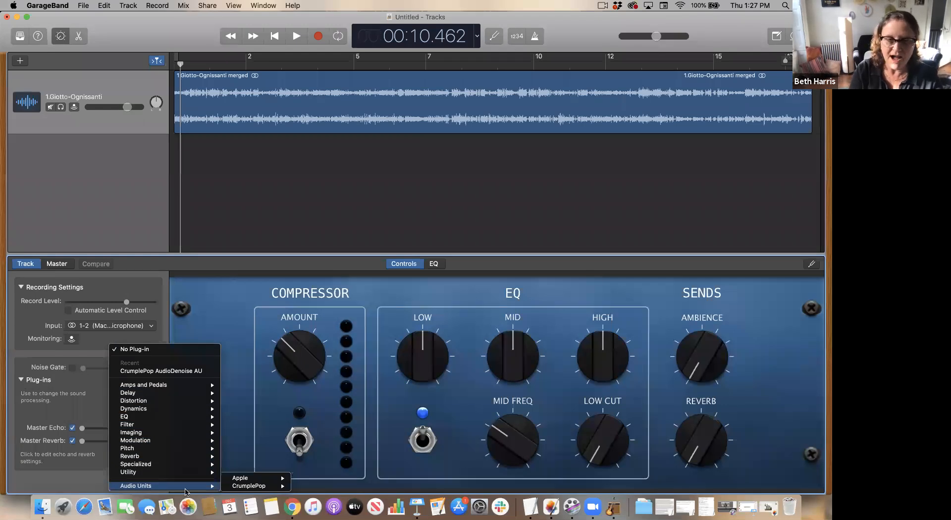
mouse_move(244, 488)
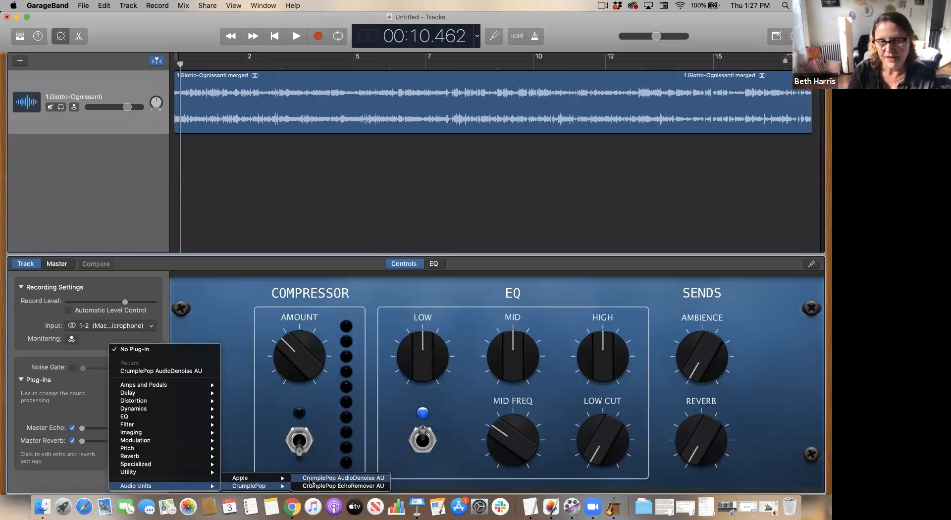
click(310, 479)
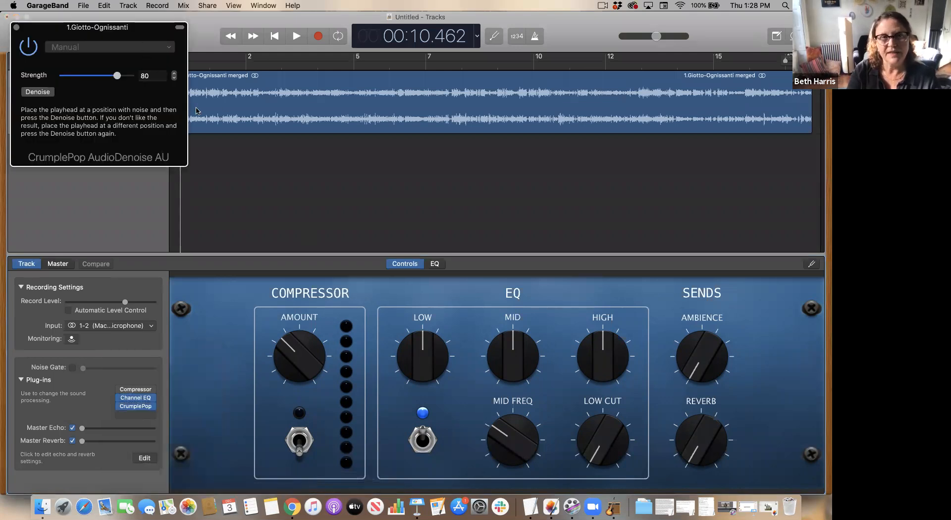
- Play the track while switching the AudioDenoise plug-in off and on to compare the sound
drag(139, 31, 269, 215)
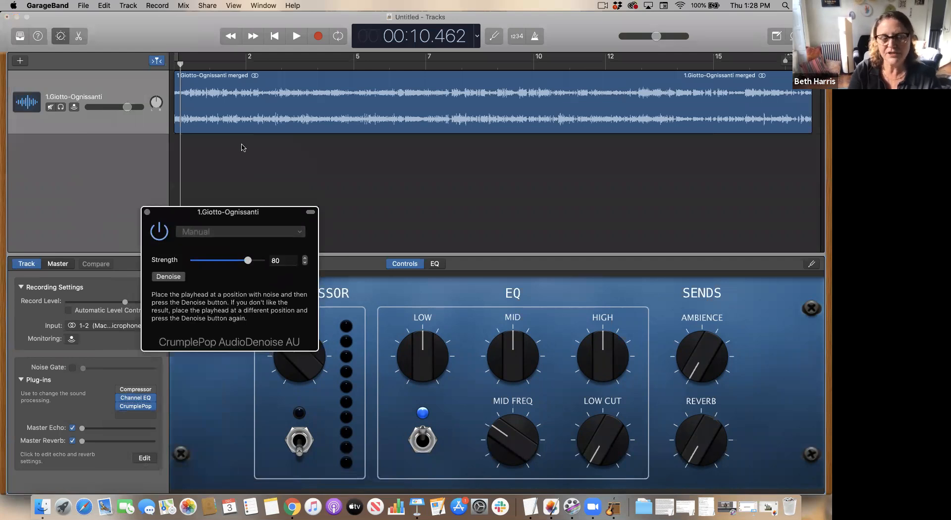
click(251, 93)
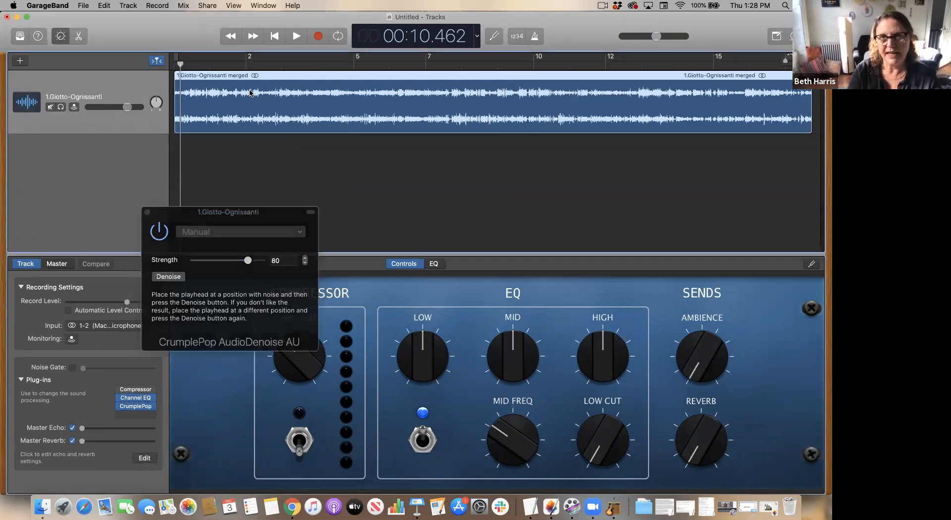
key(space)
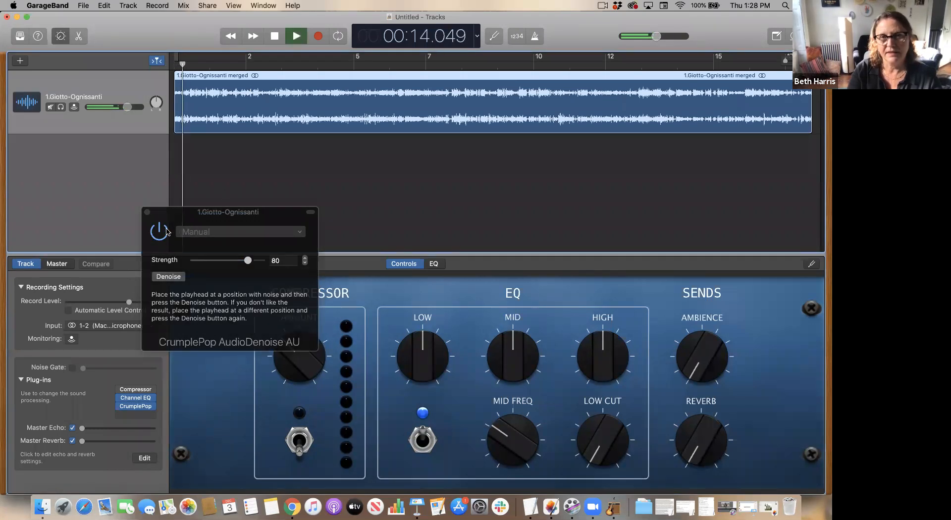
click(164, 239)
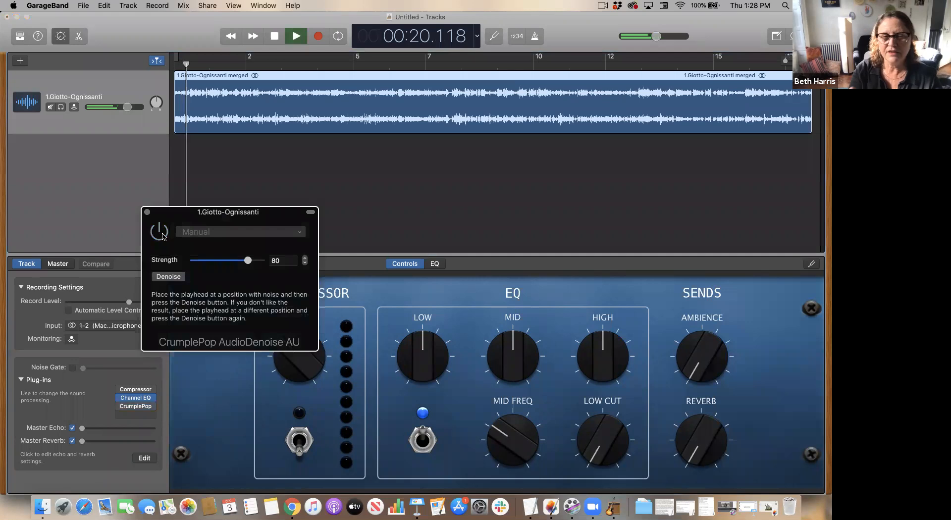
click(165, 238)
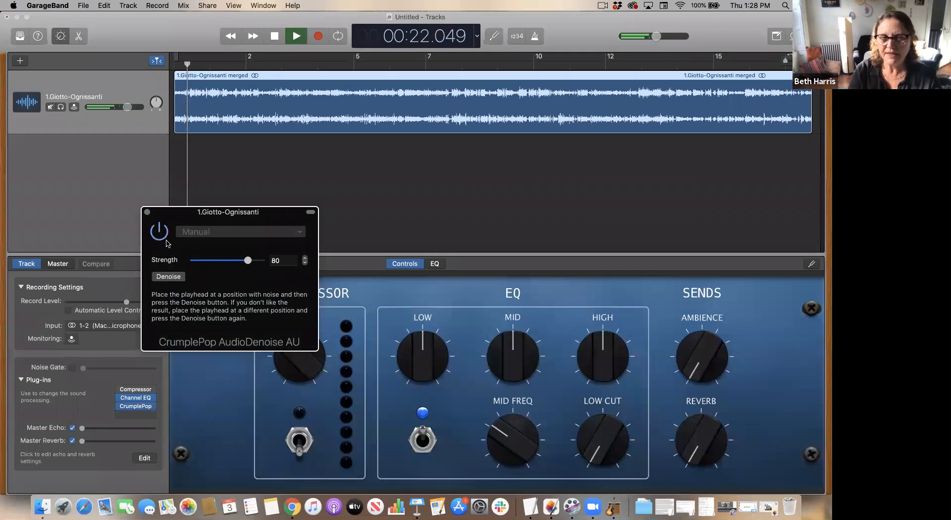
key(space)
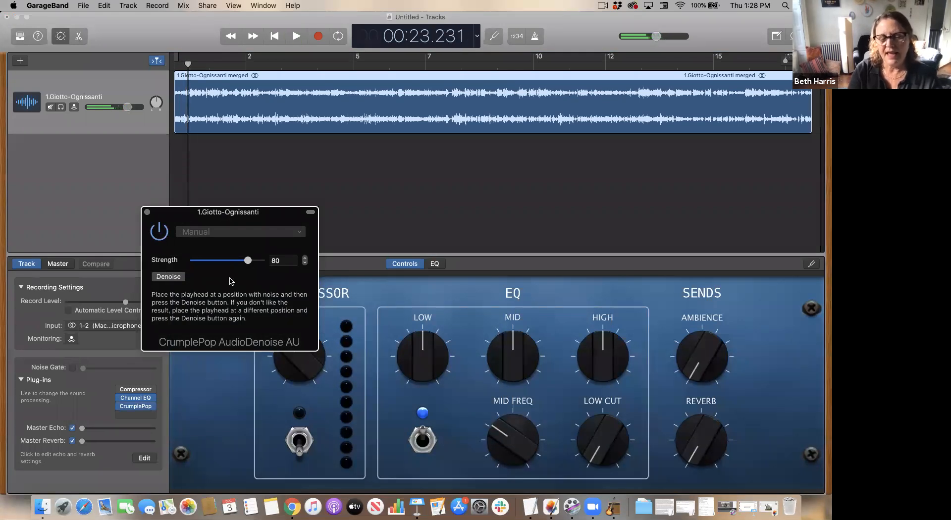
- Set the denoise Strength to 20.2 and close the plug-in window
drag(200, 261, 209, 263)
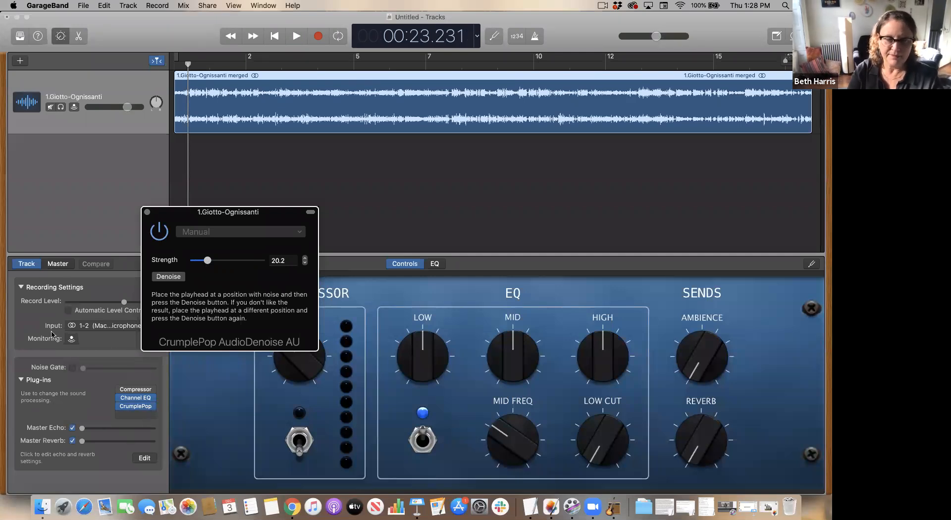
mouse_move(133, 407)
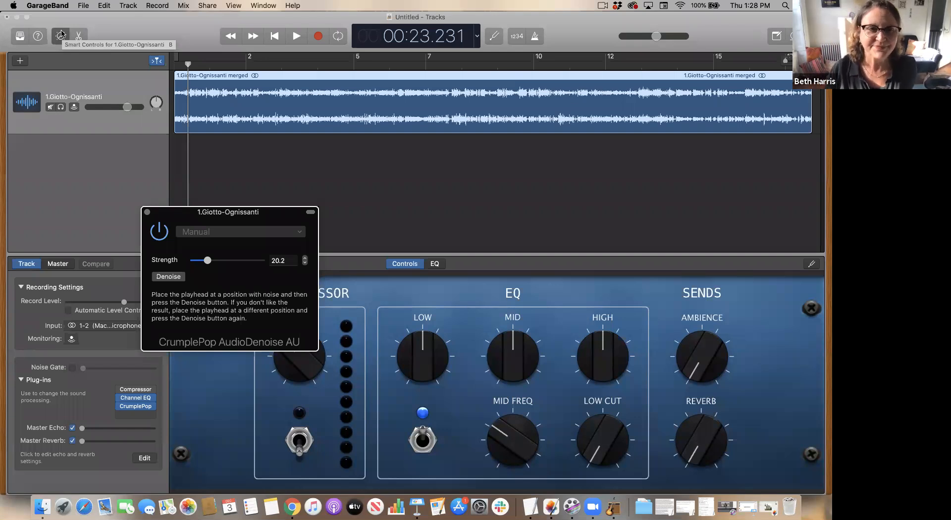
click(147, 213)
- Open the merged region in the editor, play it, and split it at the playhead about 3.9 seconds in
double_click(242, 105)
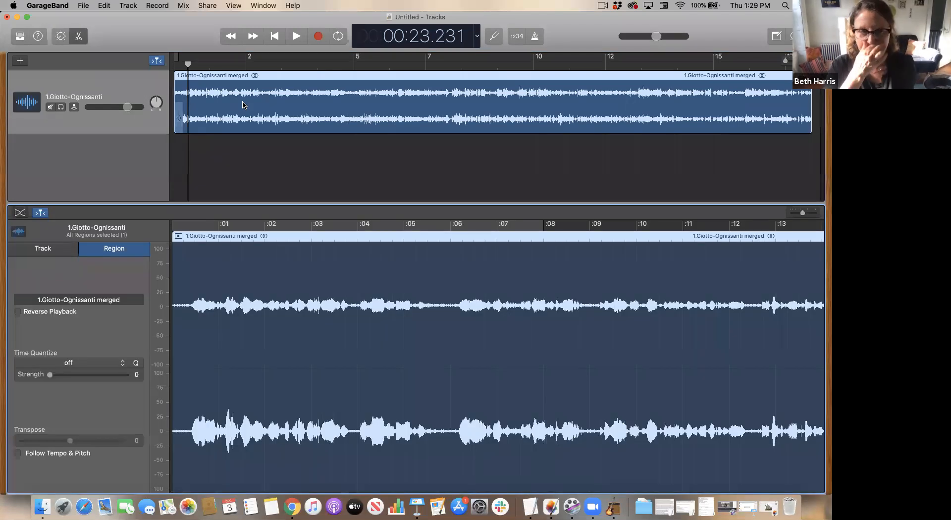
click(194, 237)
key(space)
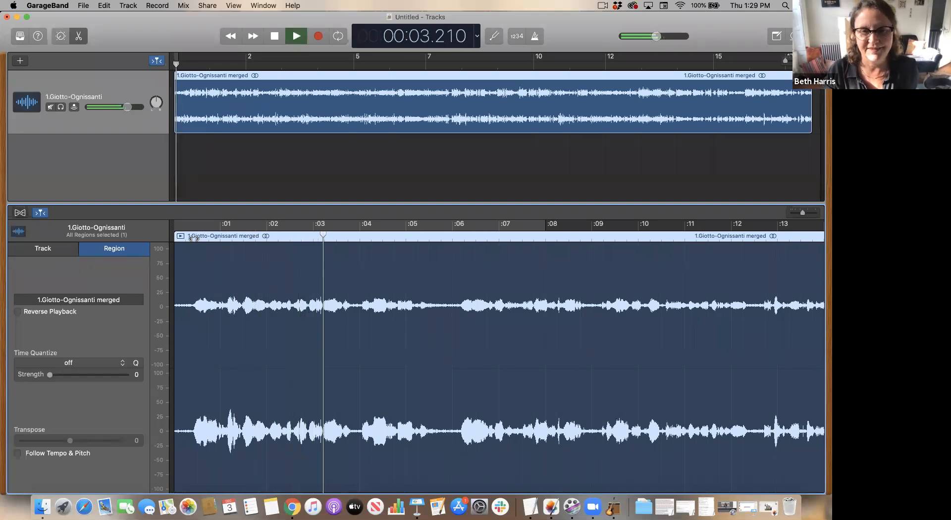
key(space)
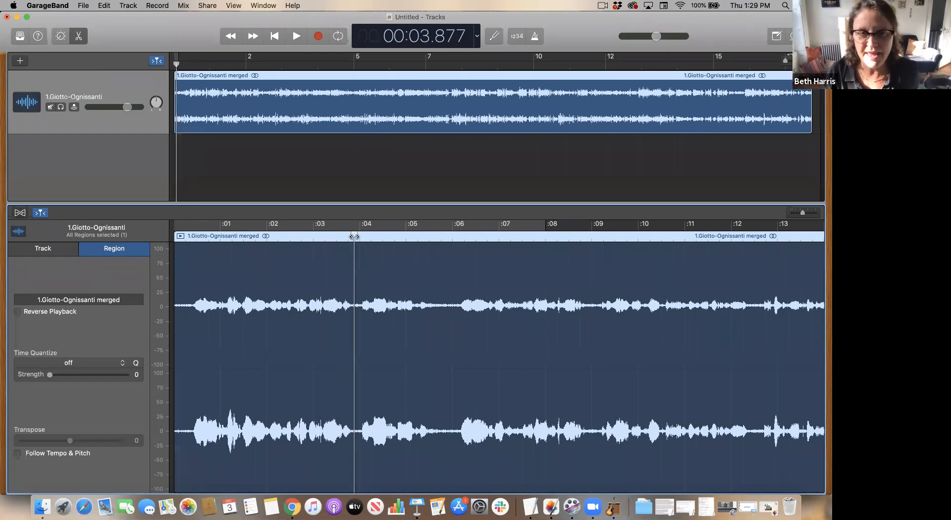
click(505, 166)
click(493, 282)
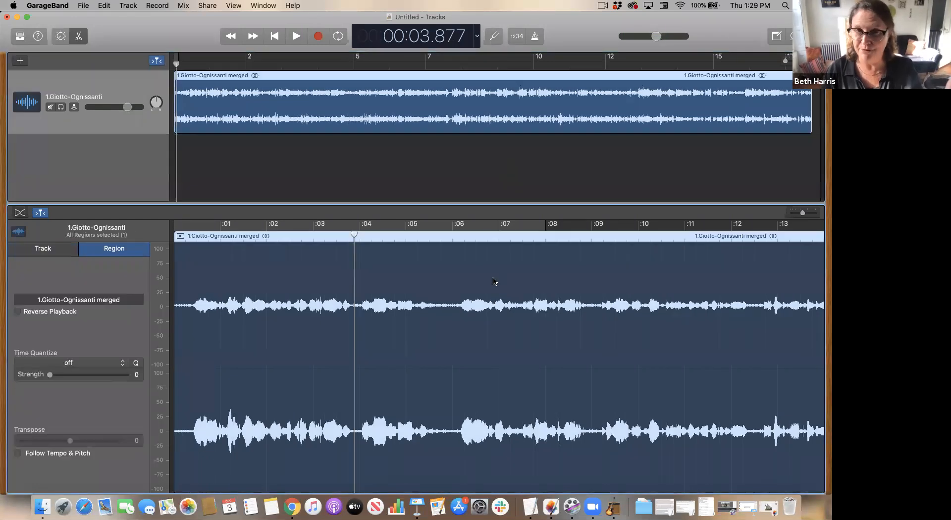
click(486, 152)
click(469, 239)
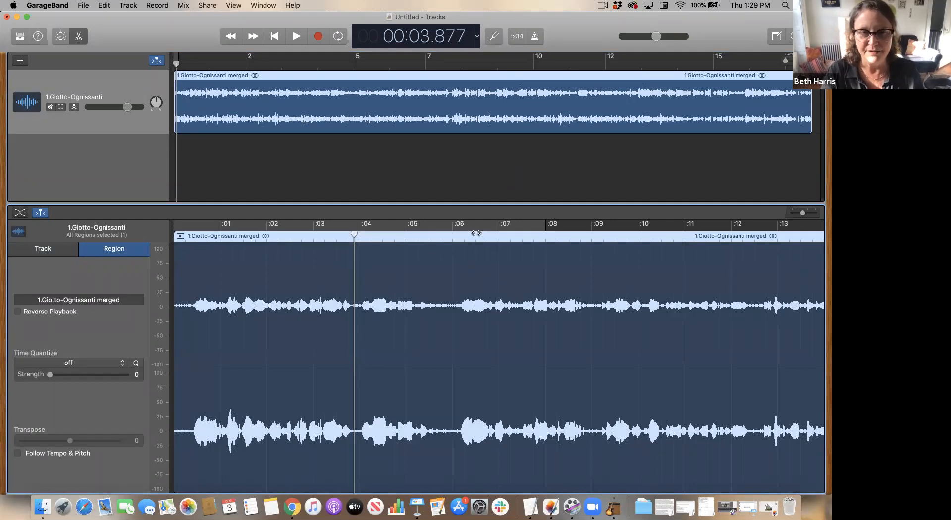
key(super+t)
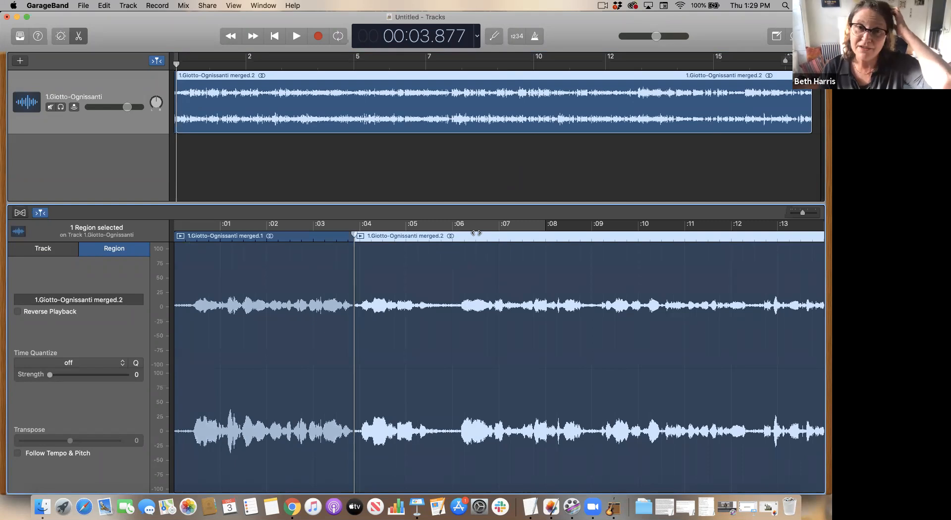
- Create a new track with duplicate settings and move the first split region onto it
click(131, 5)
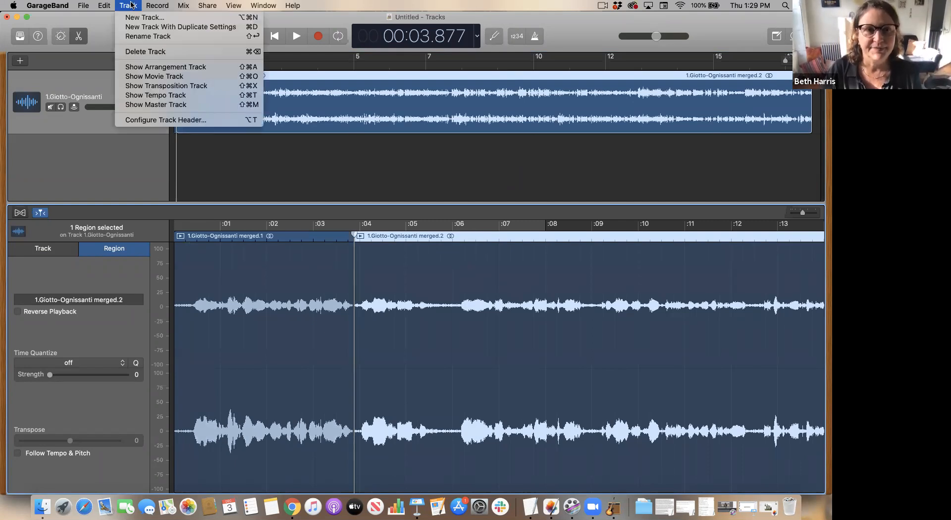
click(143, 28)
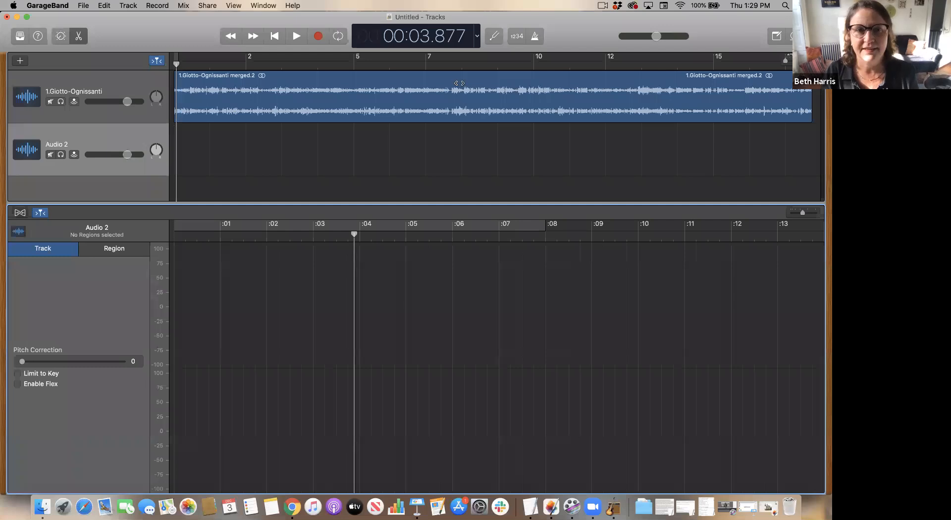
click(429, 108)
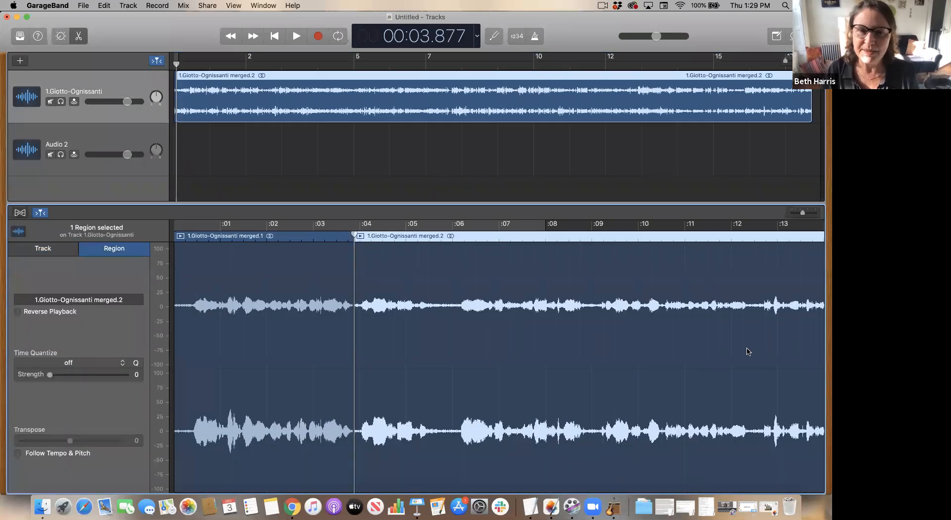
drag(793, 60, 801, 60)
scroll(228, 105, left, 3)
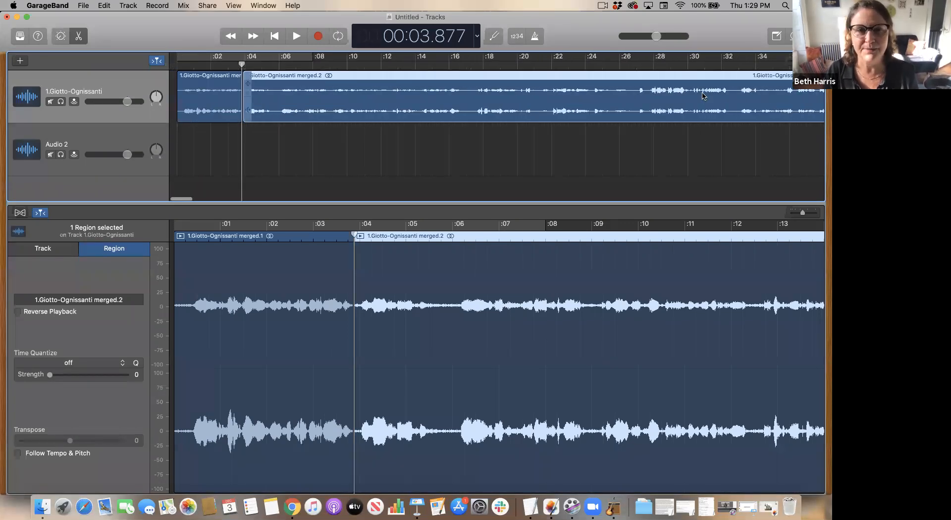
click(229, 105)
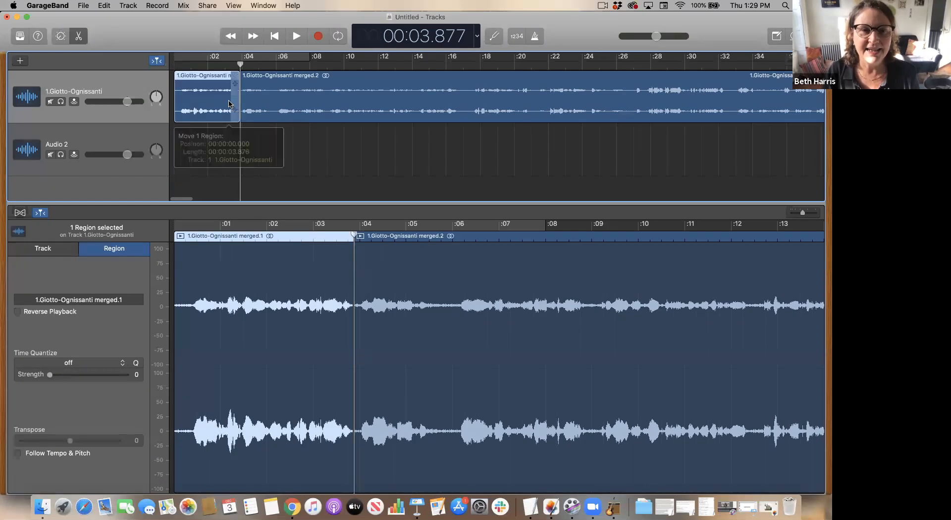
drag(199, 112, 190, 163)
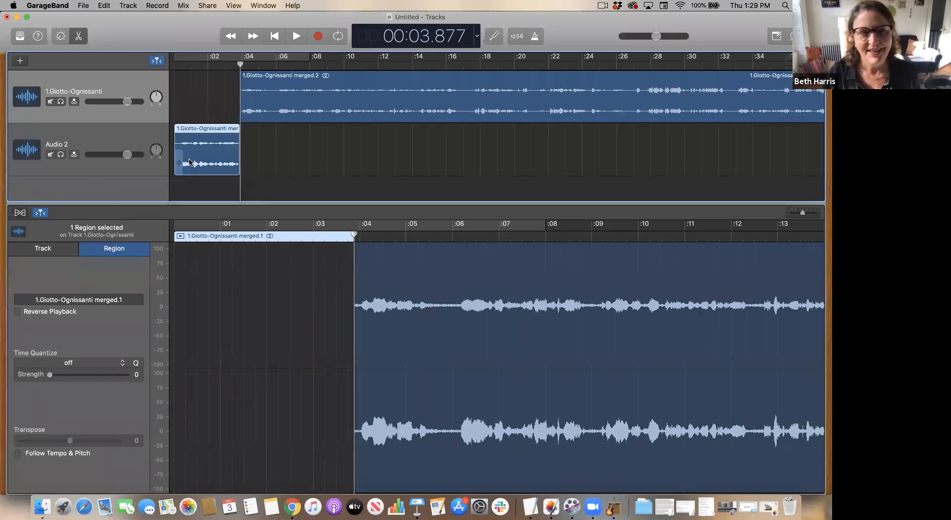
- Move the remaining region to the start of the timeline and mute the Audio 2 track
click(289, 98)
drag(421, 266, 223, 264)
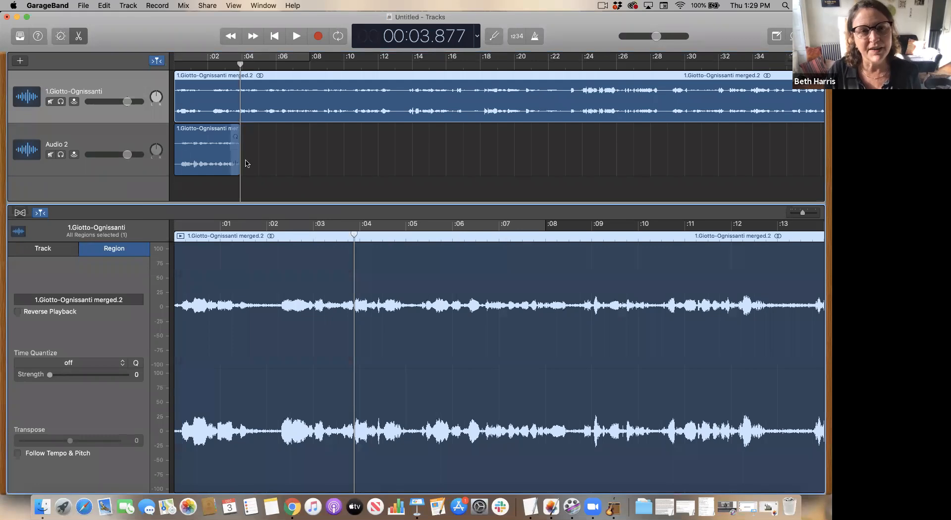
click(50, 155)
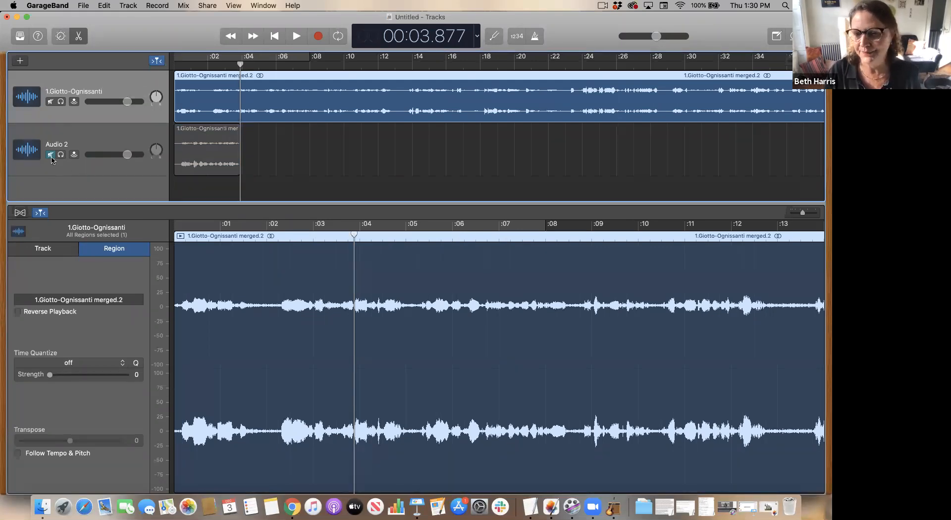
- Play from the start and split the region at the playhead about 5.1 seconds in
click(175, 64)
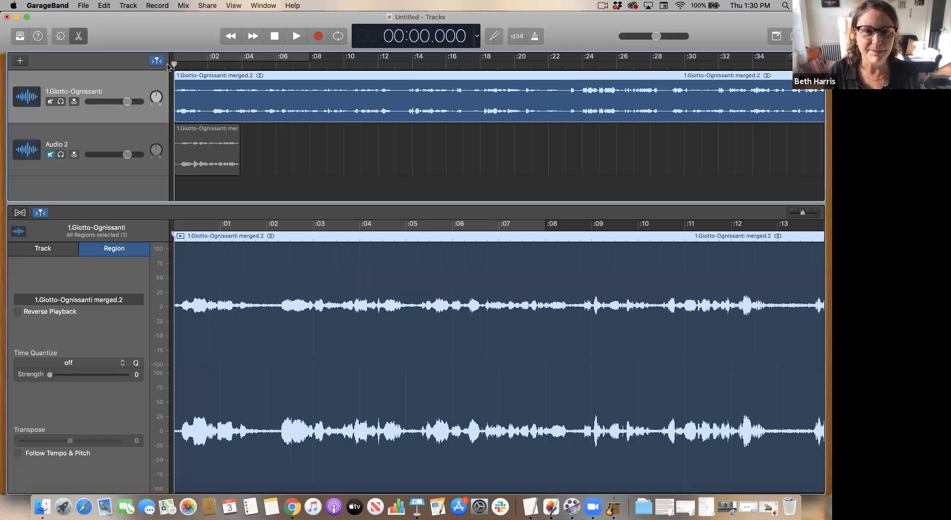
key(space)
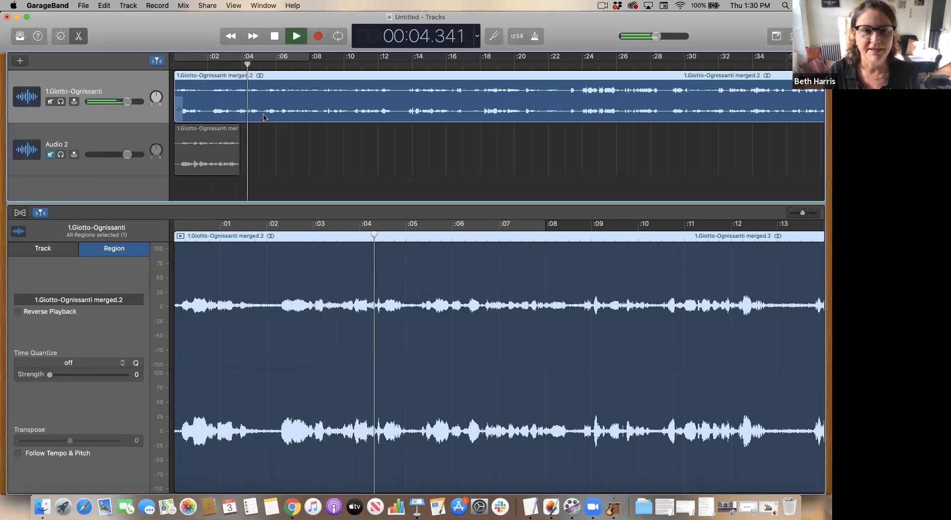
key(space)
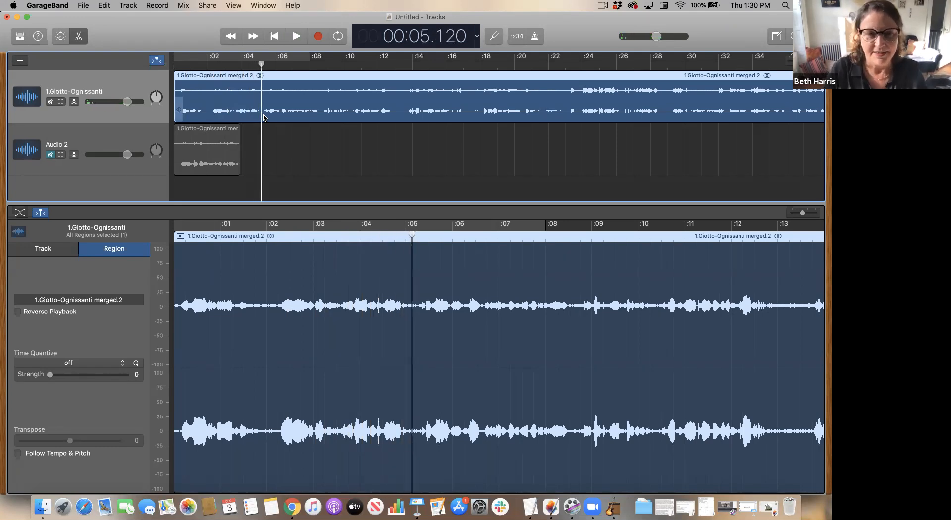
key(super+t)
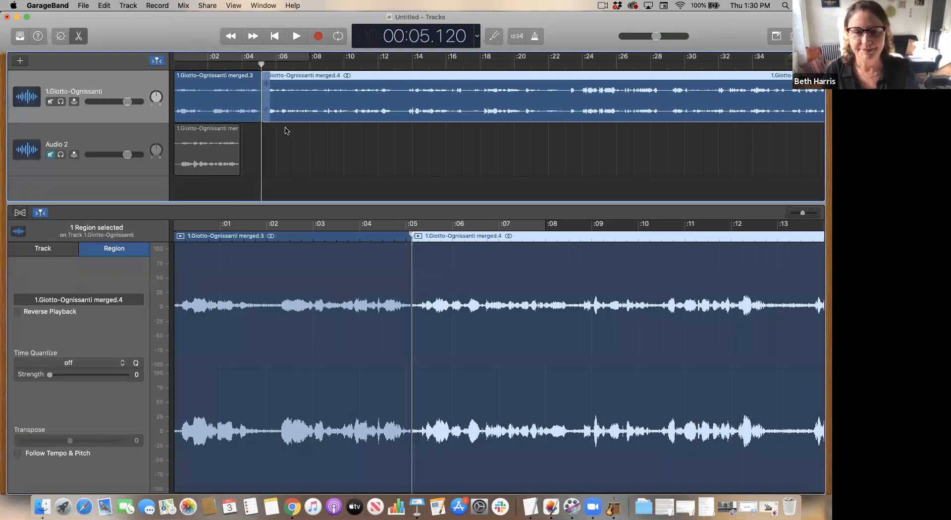
- Insert the Audio 2 clip between the two split regions on the first track, closing up the gaps
click(491, 258)
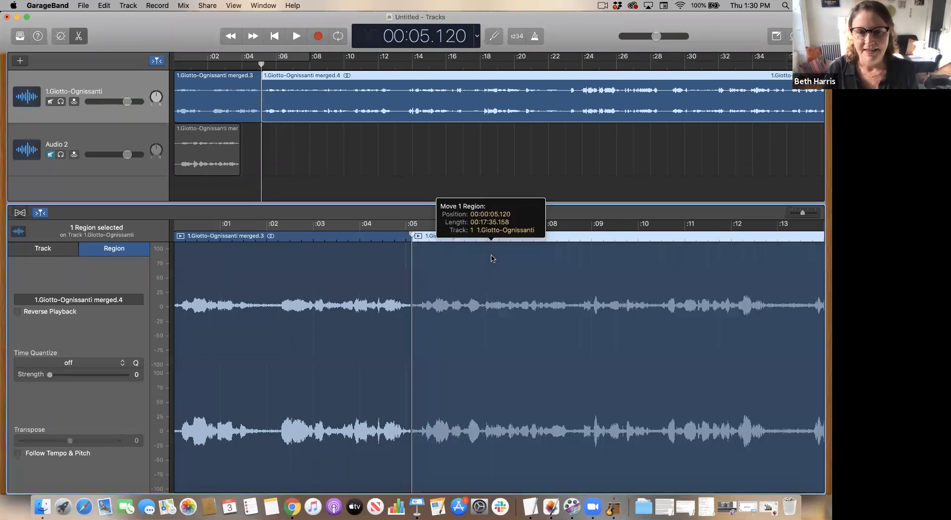
drag(355, 91, 505, 94)
drag(226, 148, 304, 110)
drag(463, 280, 460, 281)
drag(457, 104, 373, 104)
- Play the rearranged track from the beginning
click(274, 37)
key(space)
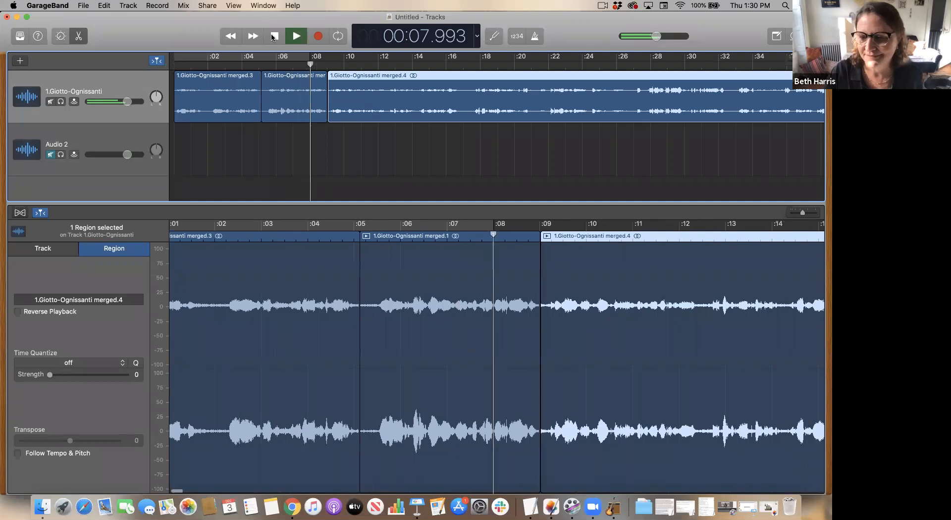
click(274, 37)
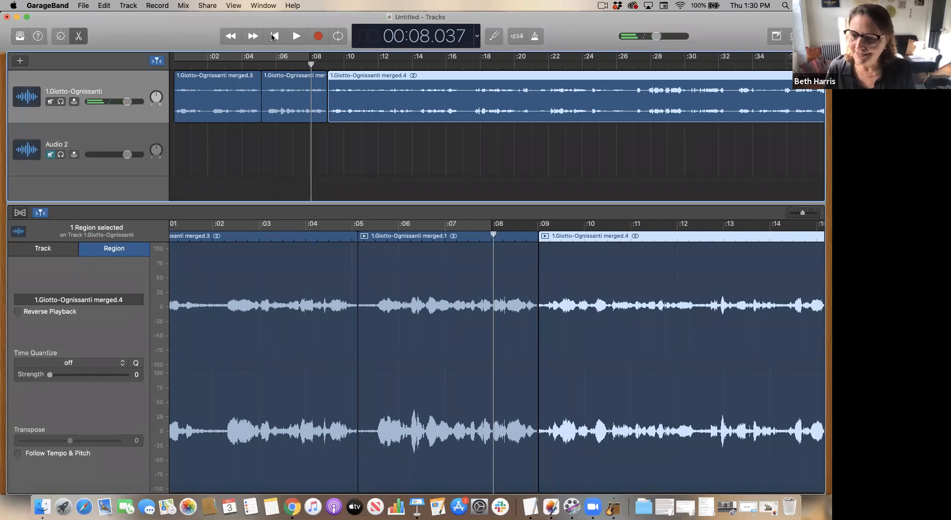